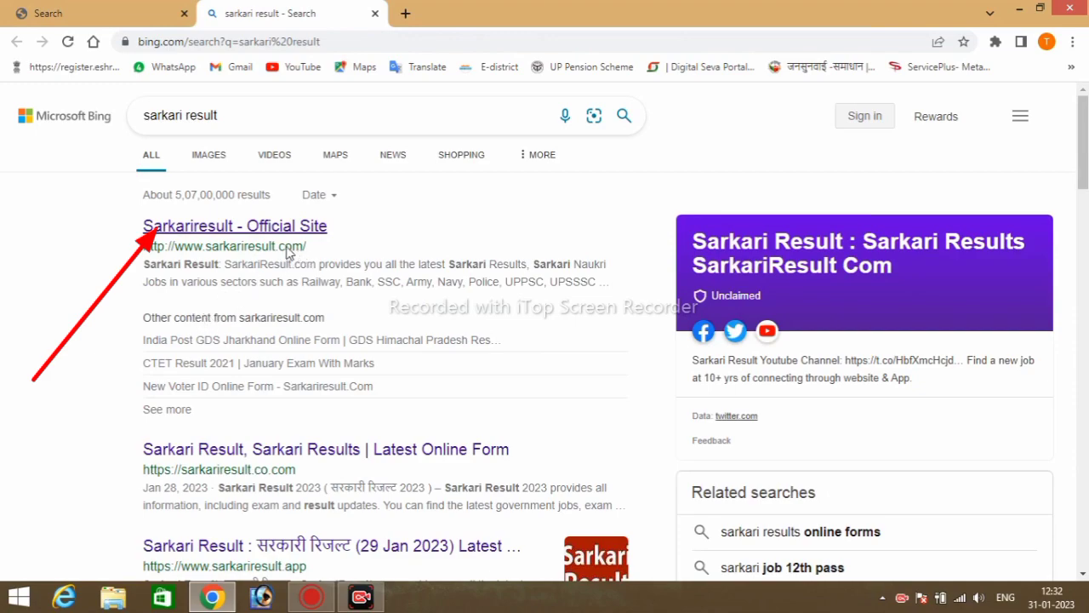
- Open the Sarkariresult - Official Site from the Bing results for 'sarkari result'
left_click(240, 235)
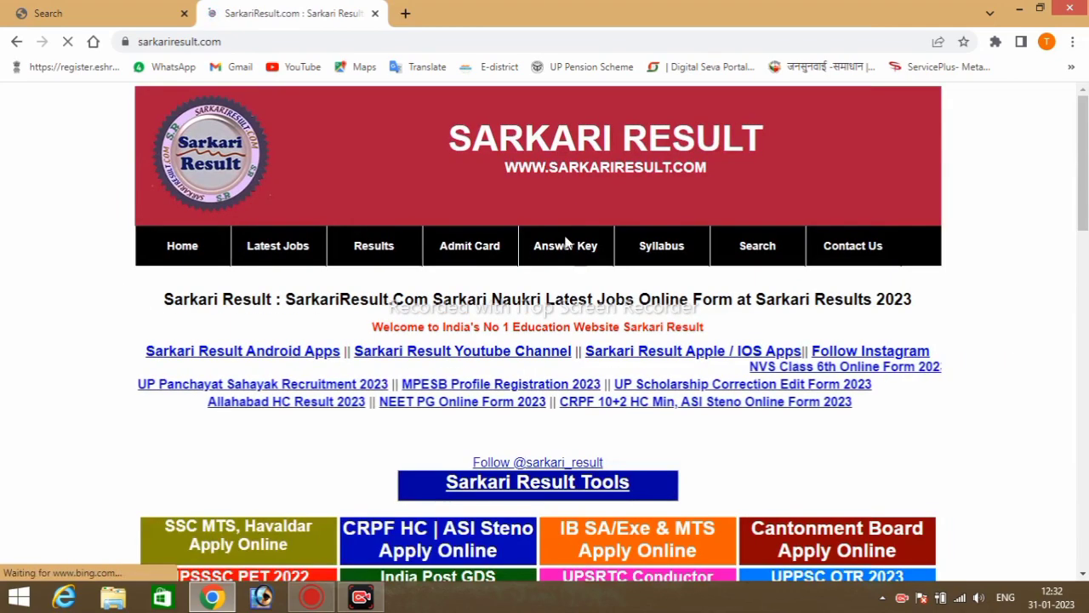
- Scroll to Latest Jobs and open the India Post GDS Online Form 2023 post
left_click_drag(1085, 127, 1084, 149)
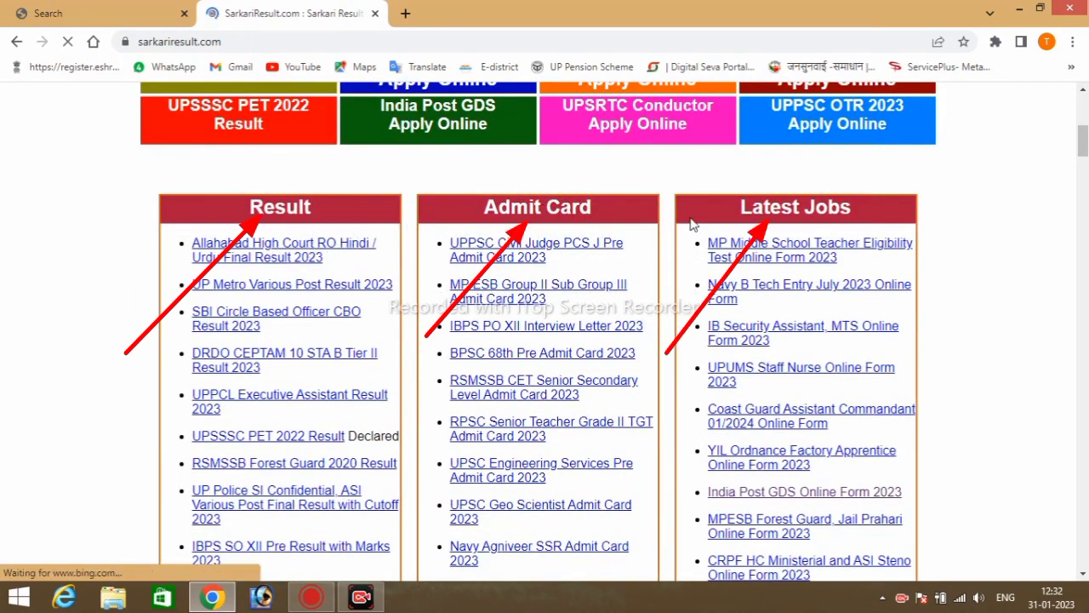
left_click_drag(1083, 150, 1080, 168)
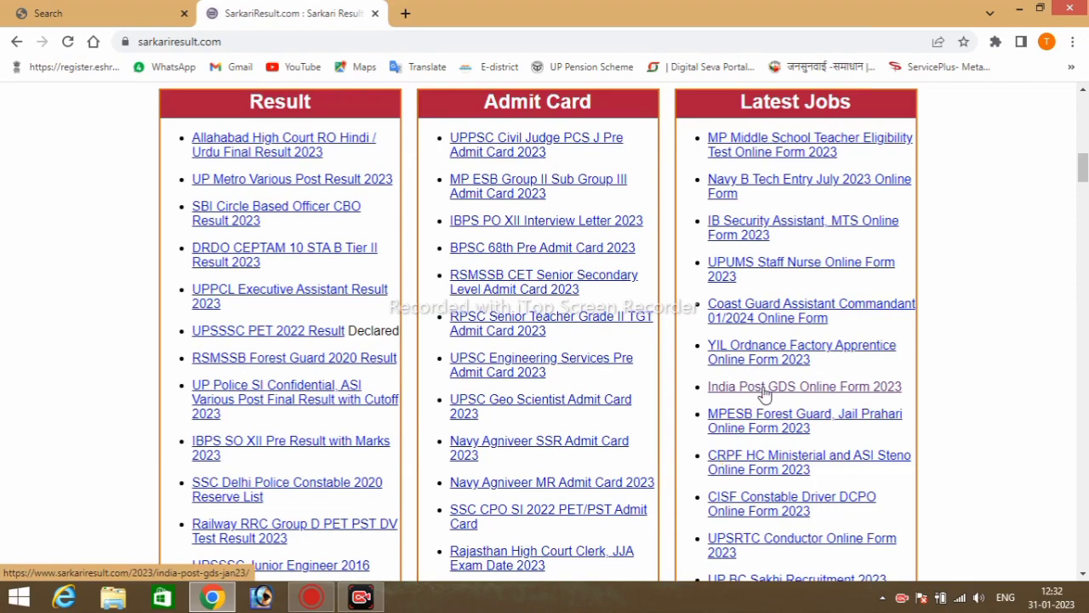
left_click(764, 393)
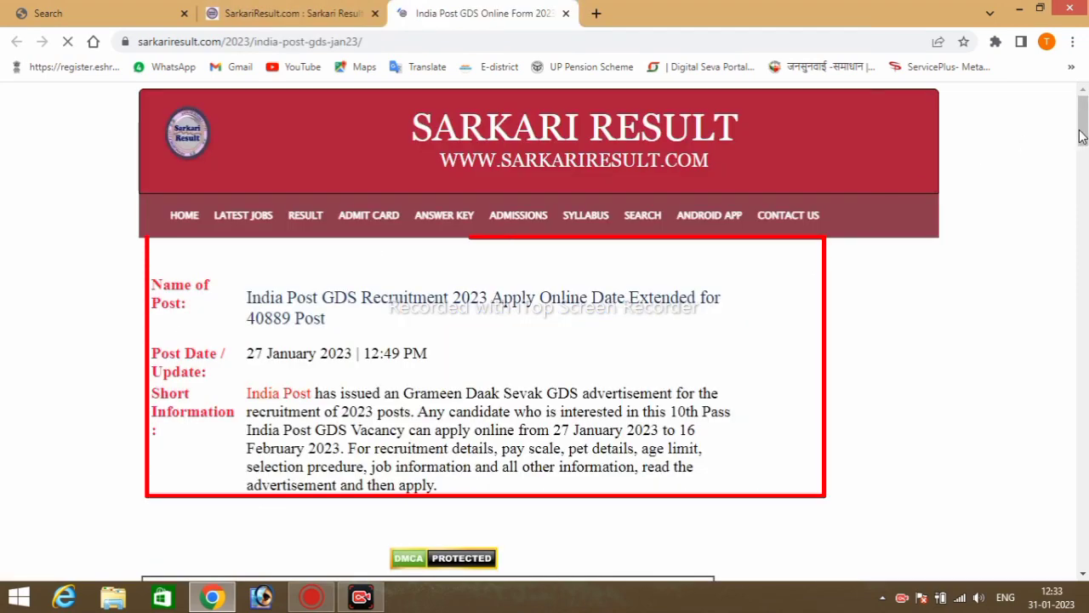
- Highlight the 100/- General/OBC fee and zero female fee, then scroll to the 40889-post vacancy details
scroll(415, 324, "down", 6)
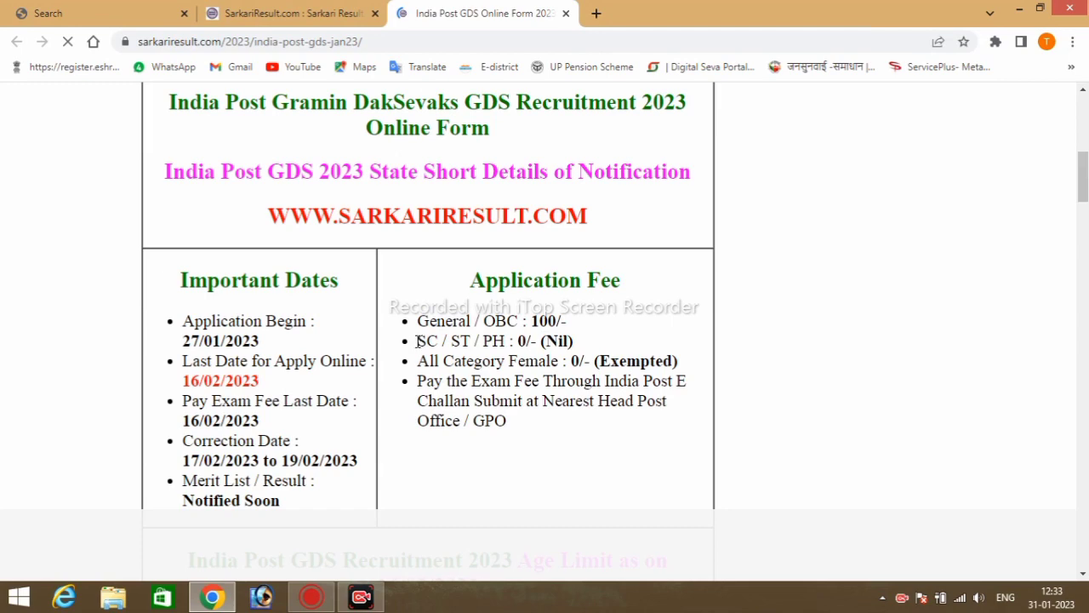
left_click_drag(426, 341, 415, 341)
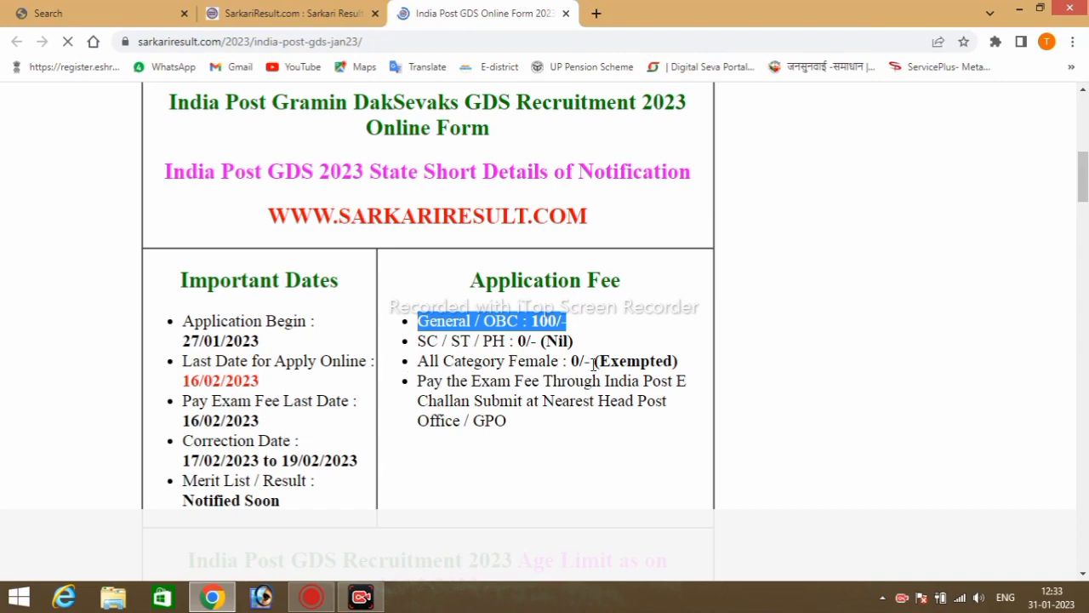
left_click_drag(417, 360, 593, 364)
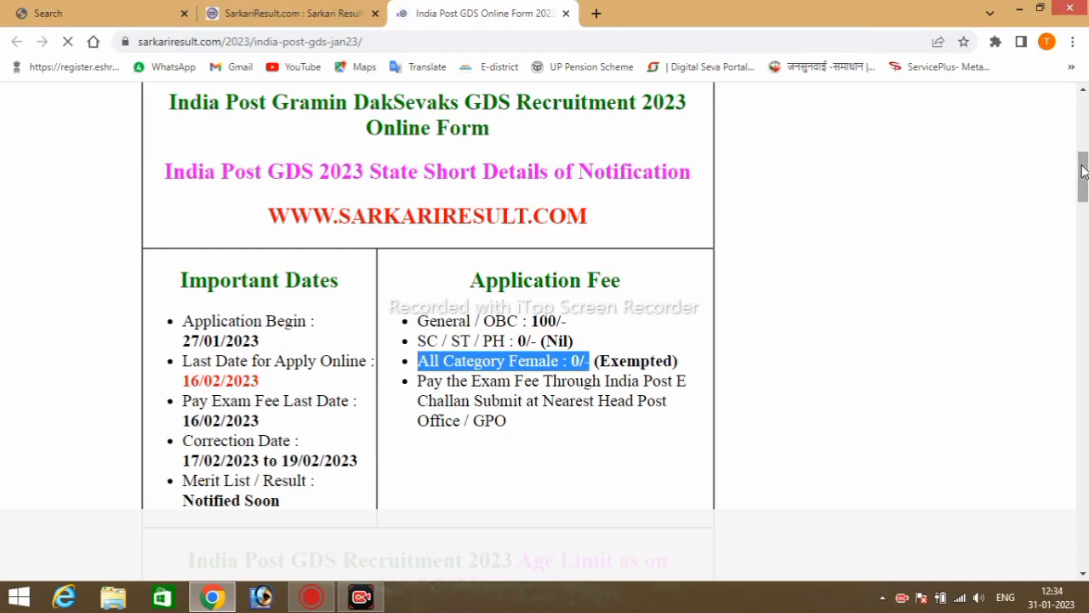
scroll(525, 167, "down", 4)
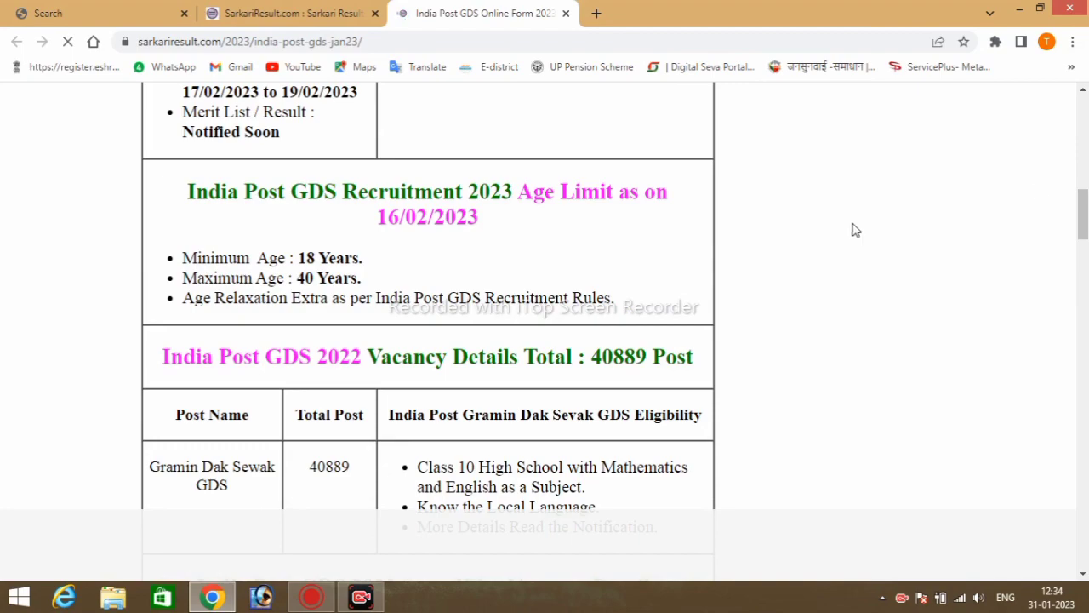
scroll(1083, 211, "down", 2)
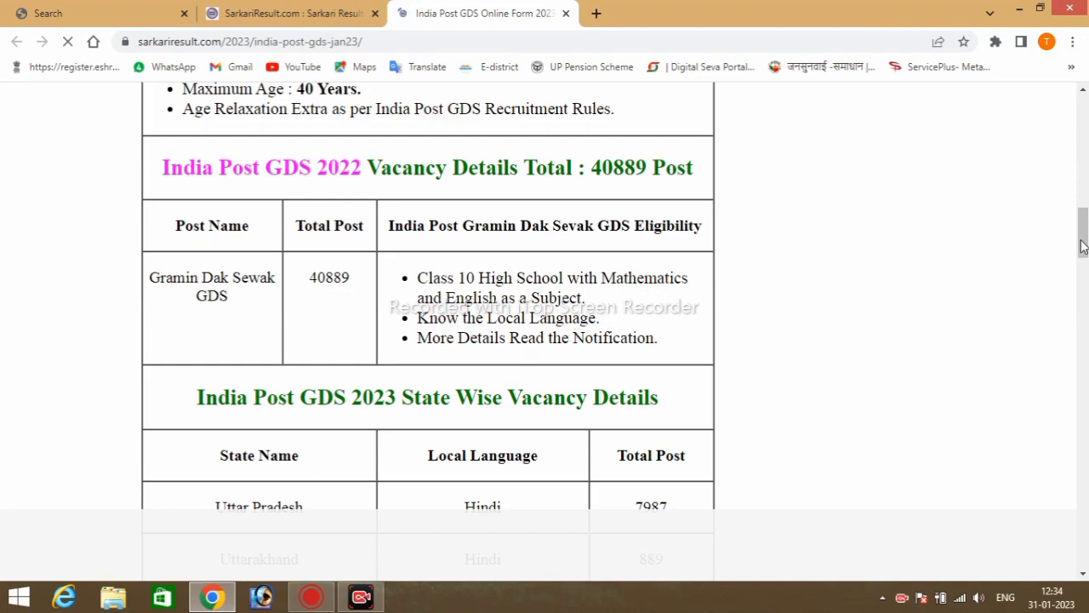
scroll(1046, 256, "down", 3)
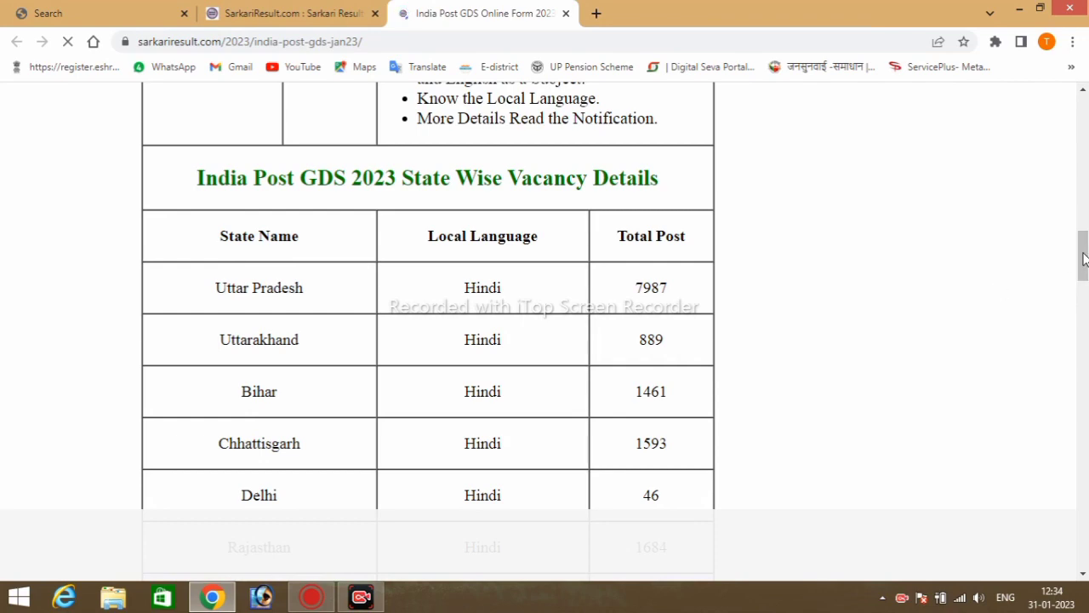
scroll(1084, 260, "down", 3)
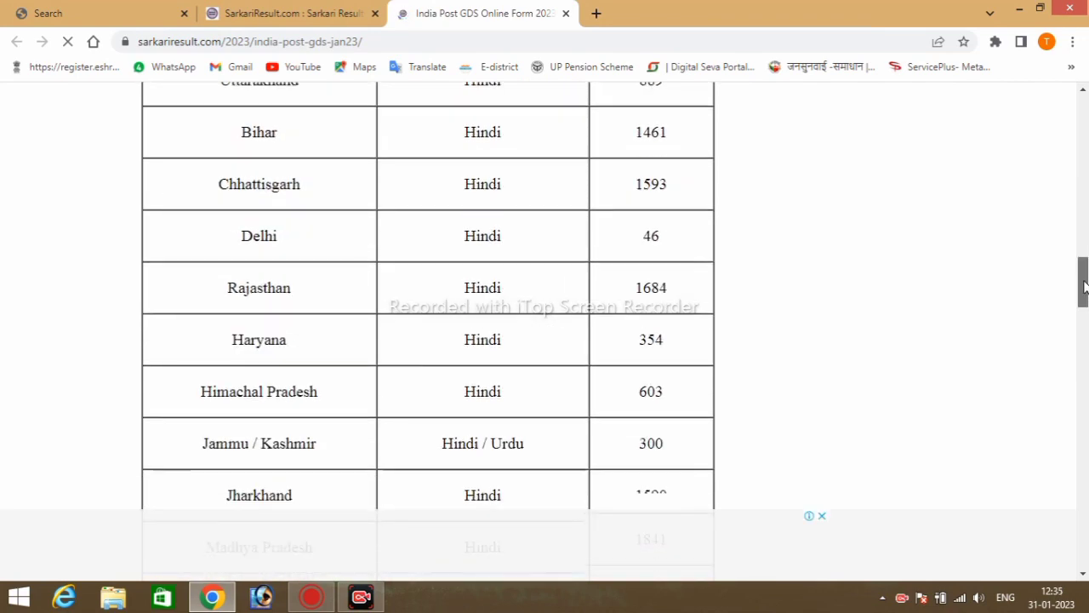
left_click_drag(1084, 280, 1084, 289)
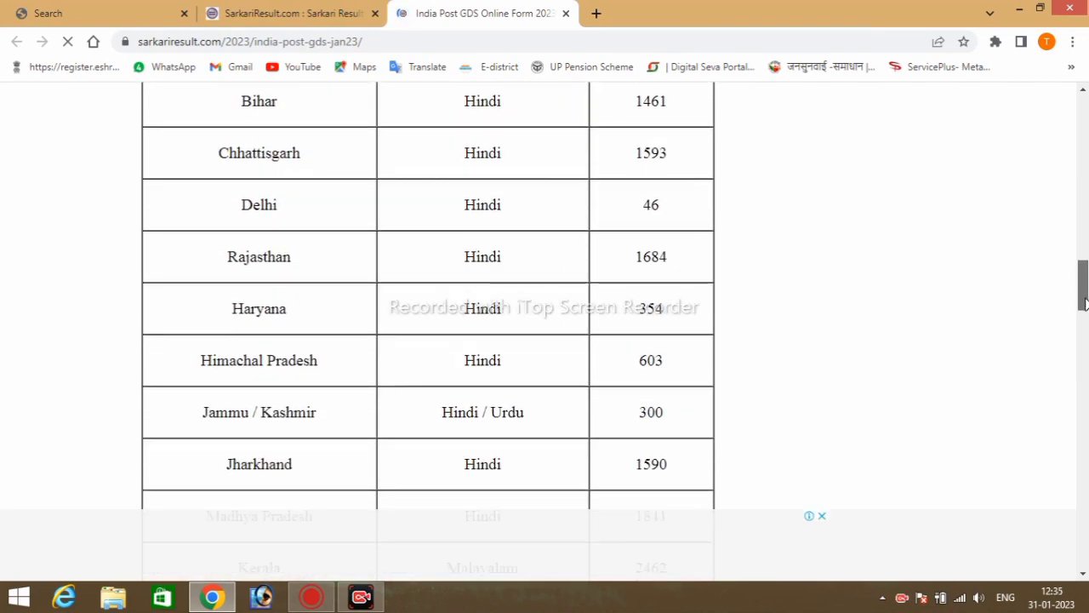
scroll(728, 395, "down", 1)
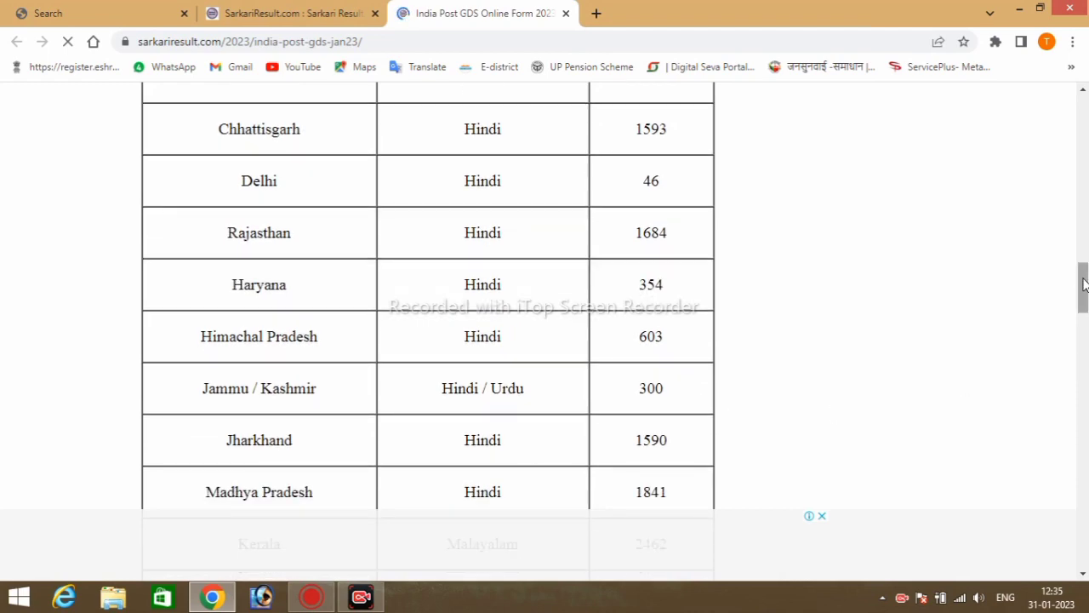
left_click_drag(1084, 287, 1085, 403)
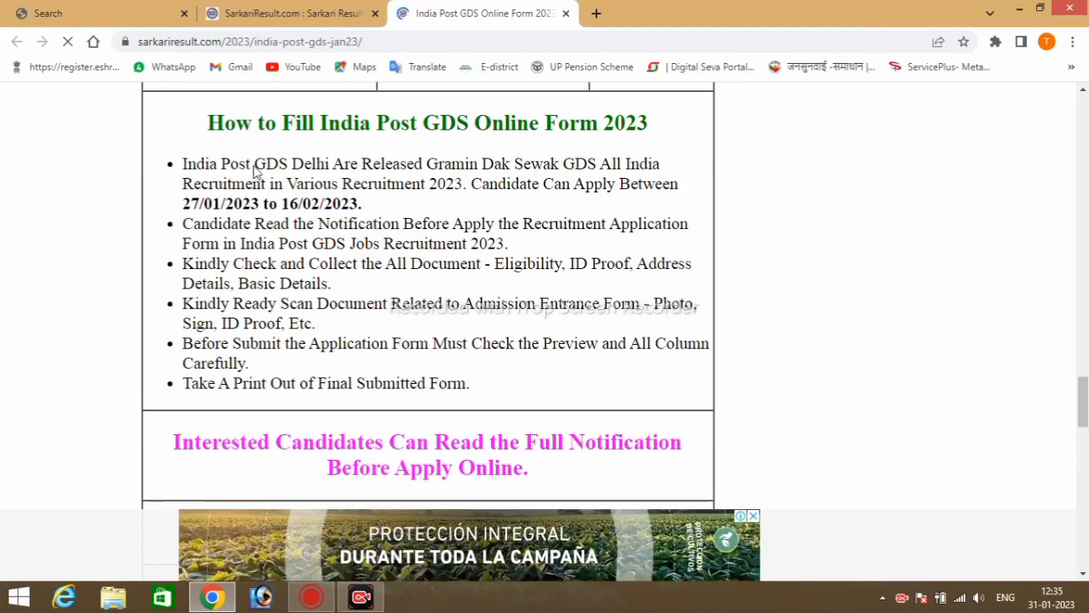
- Highlight all How to Fill steps, then open the official registration form and focus its Email field
left_click_drag(182, 164, 656, 215)
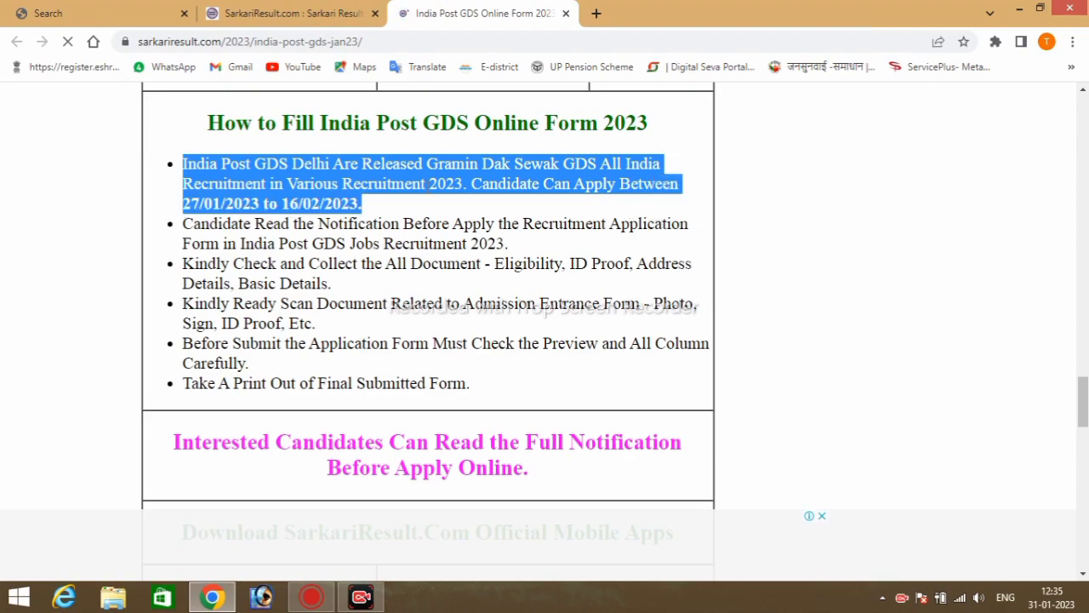
left_click_drag(184, 223, 626, 288)
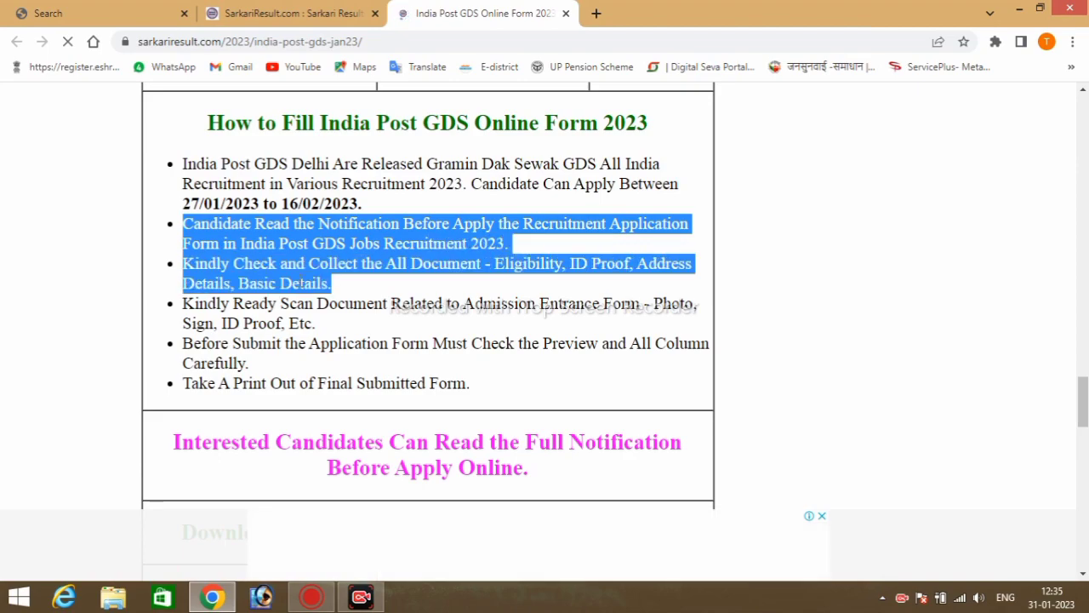
left_click_drag(181, 308, 481, 411)
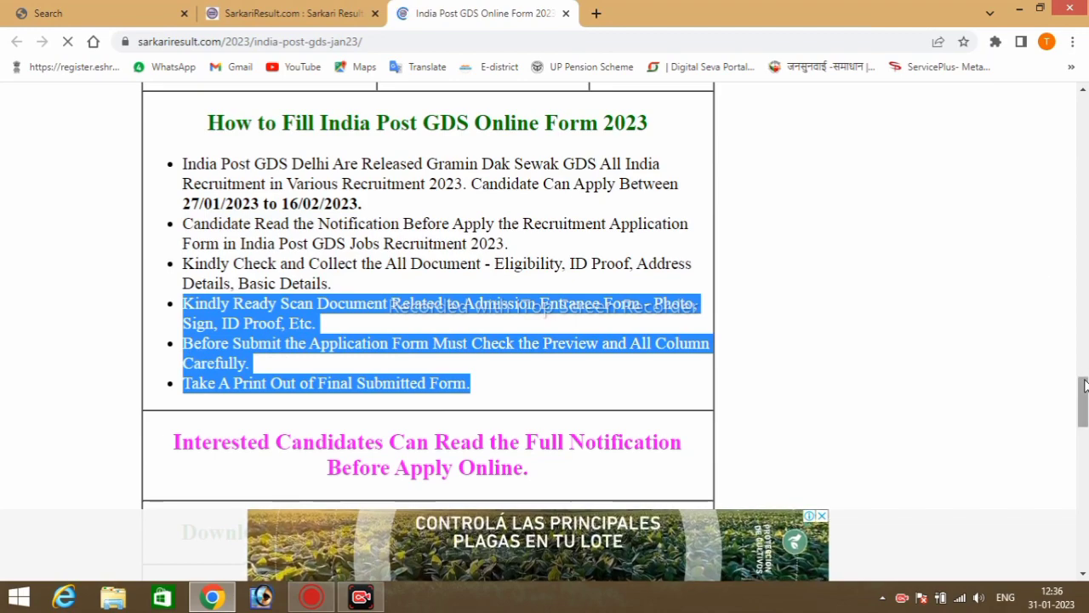
left_click_drag(1084, 408, 1084, 470)
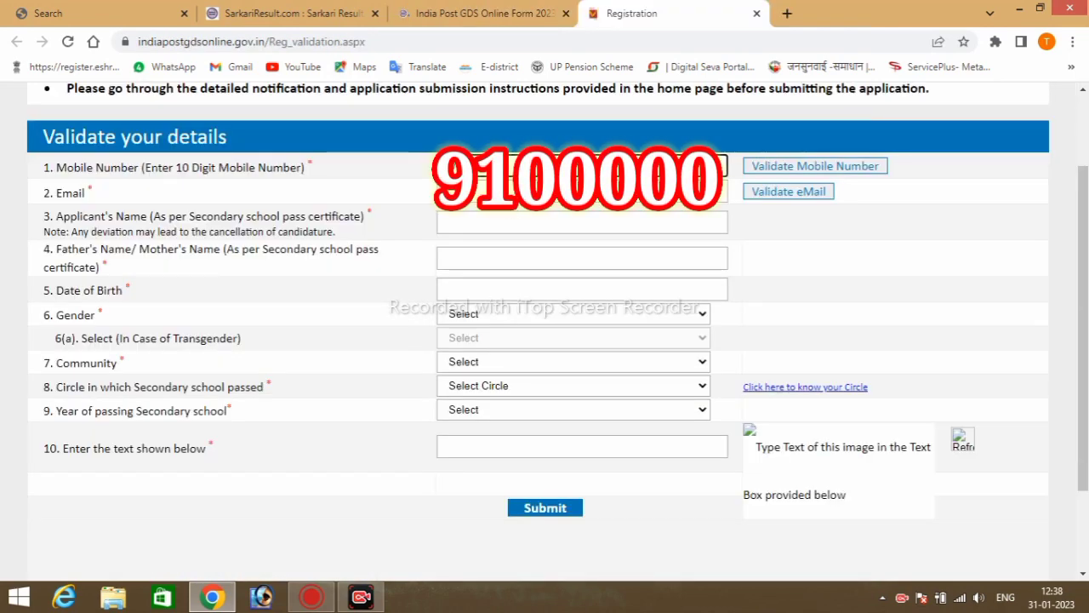
left_click(582, 190)
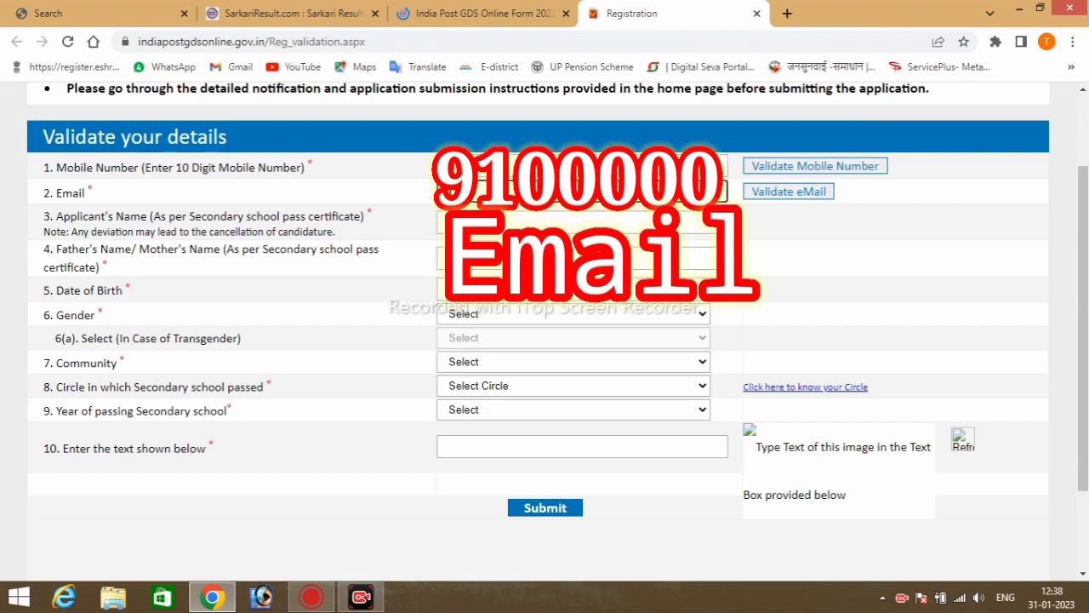
- Paste the email address and validate it by OTP, reloading after the service error
key("ctrl+v")
left_click(800, 166)
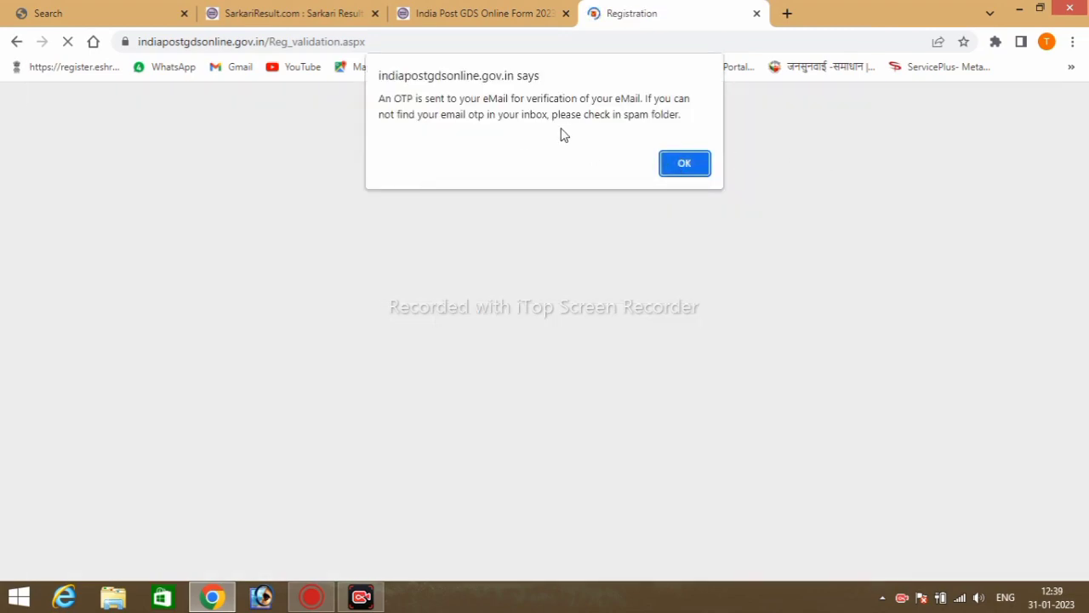
left_click(685, 163)
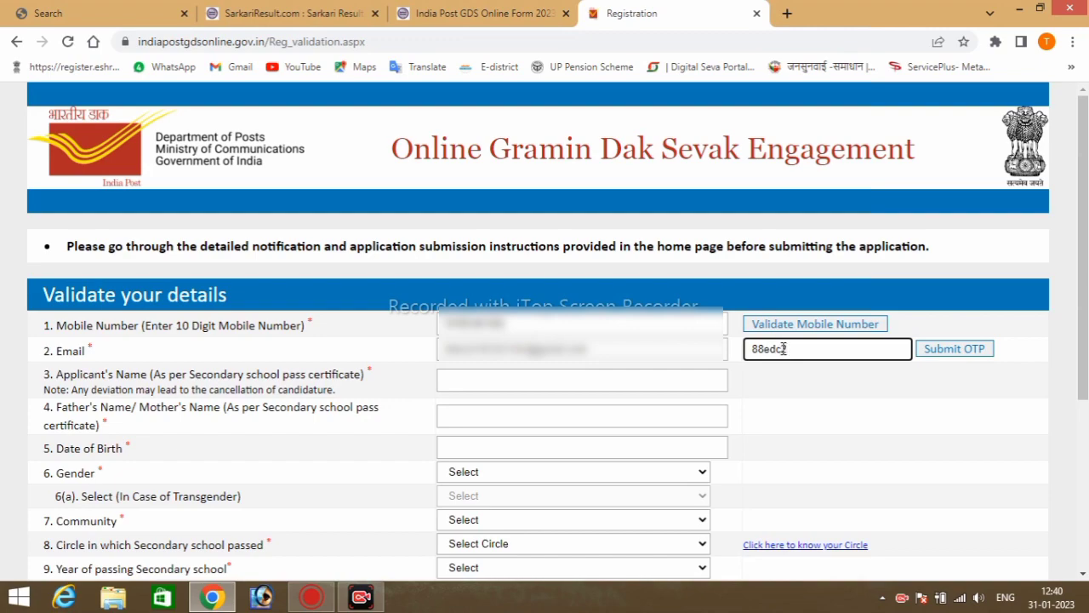
left_click(953, 351)
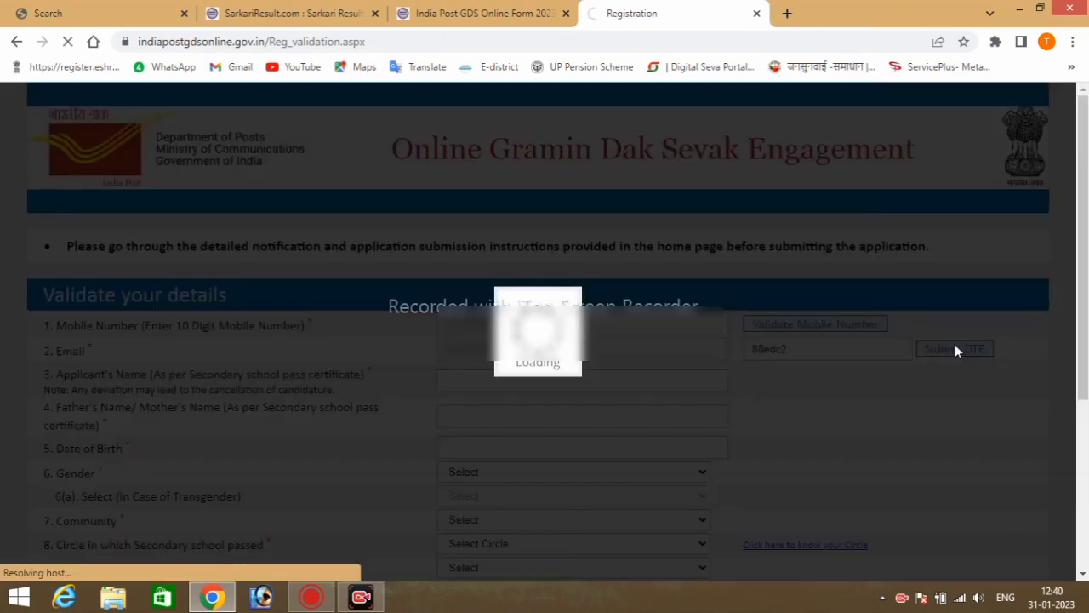
left_click(68, 42)
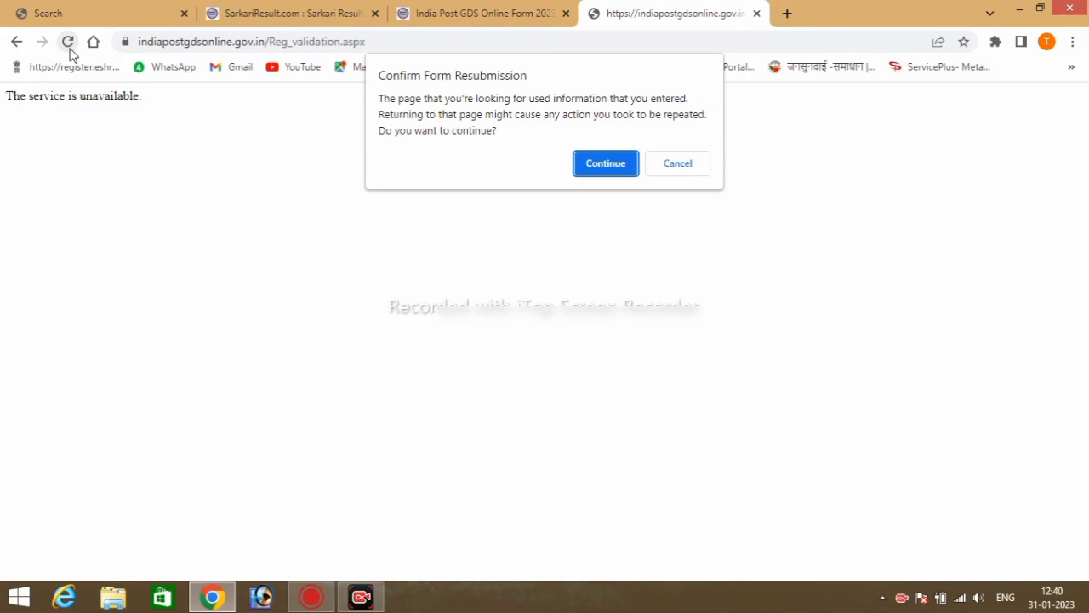
left_click(597, 168)
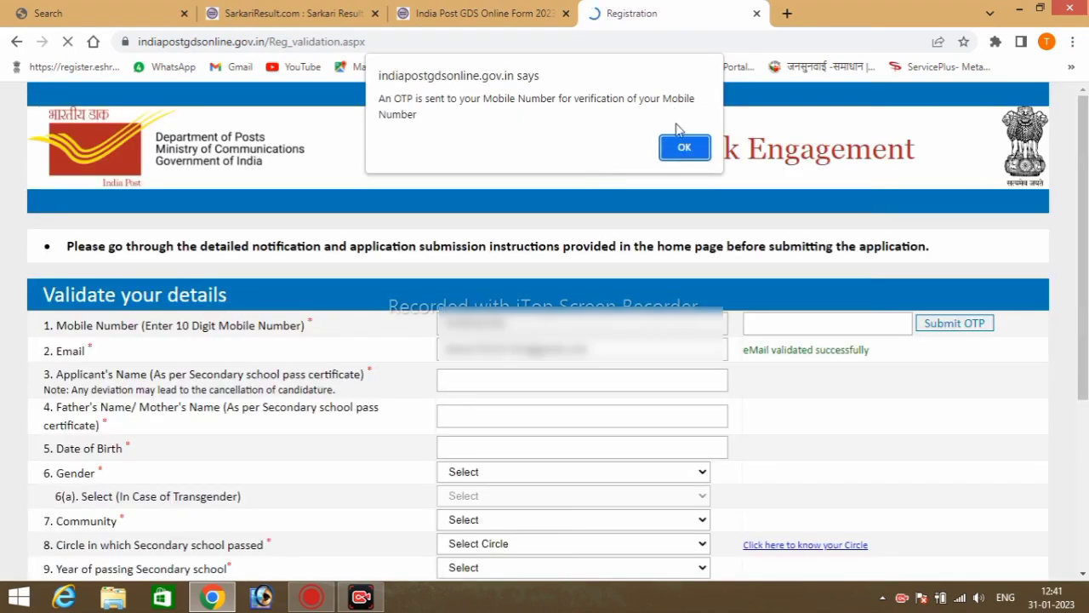
left_click(684, 149)
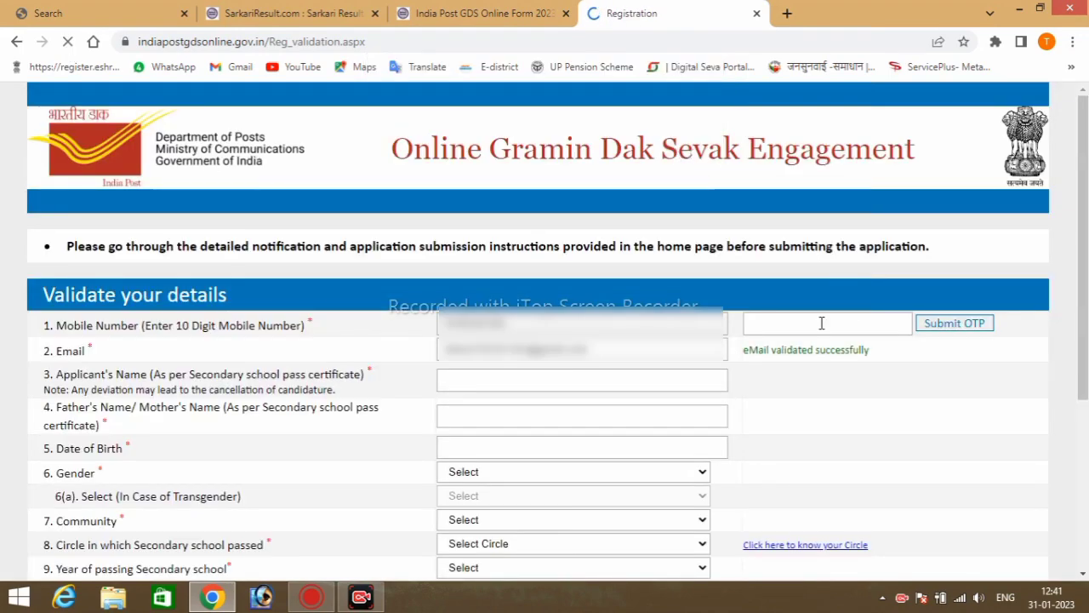
- Submit the received mobile OTP, then type the applicant's full name
left_click(789, 328)
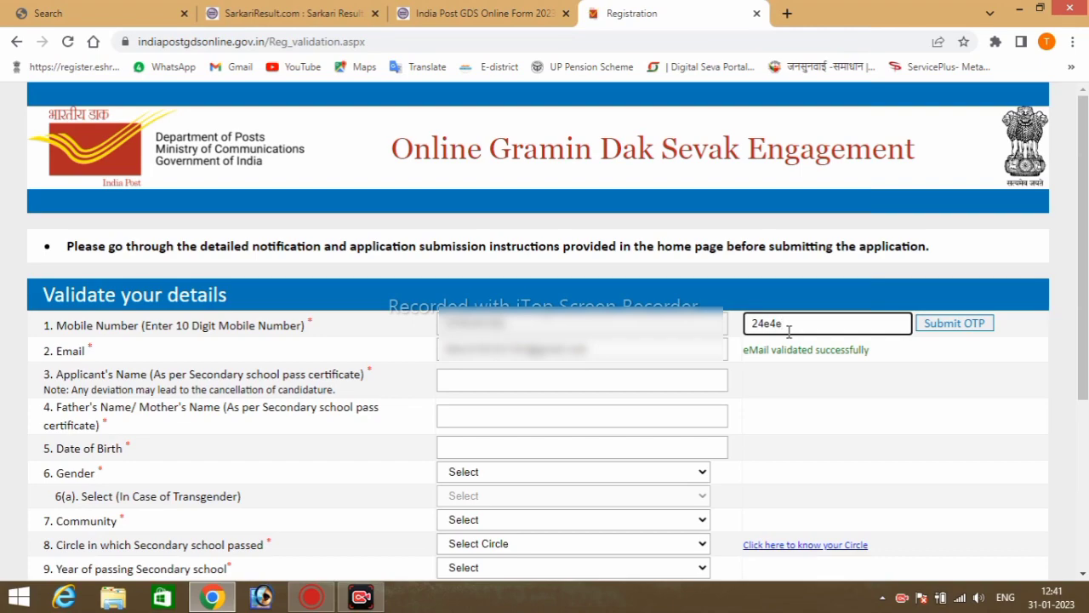
left_click(953, 324)
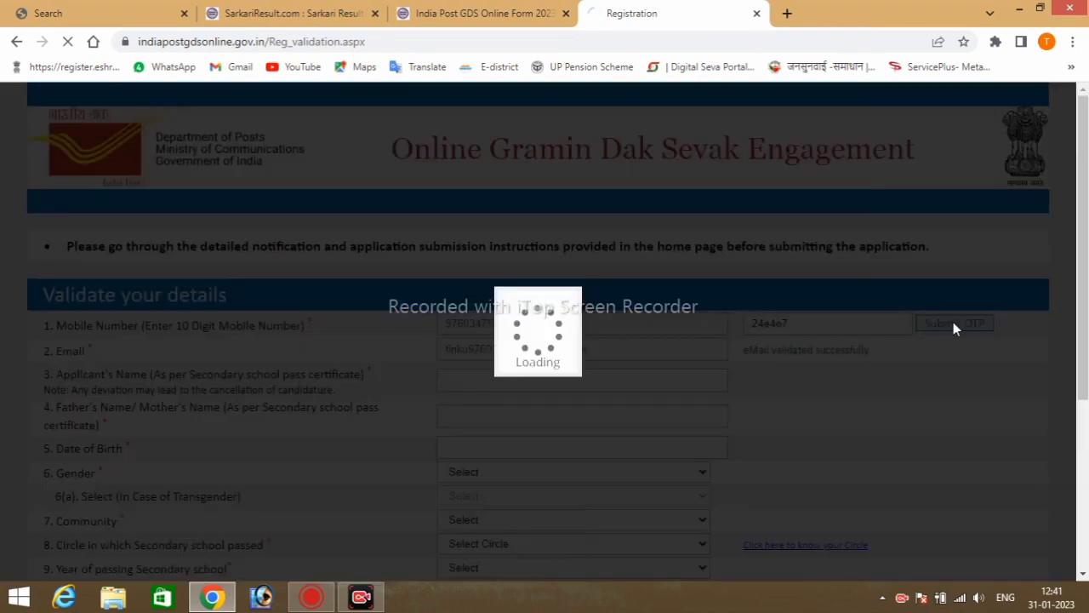
left_click(522, 380)
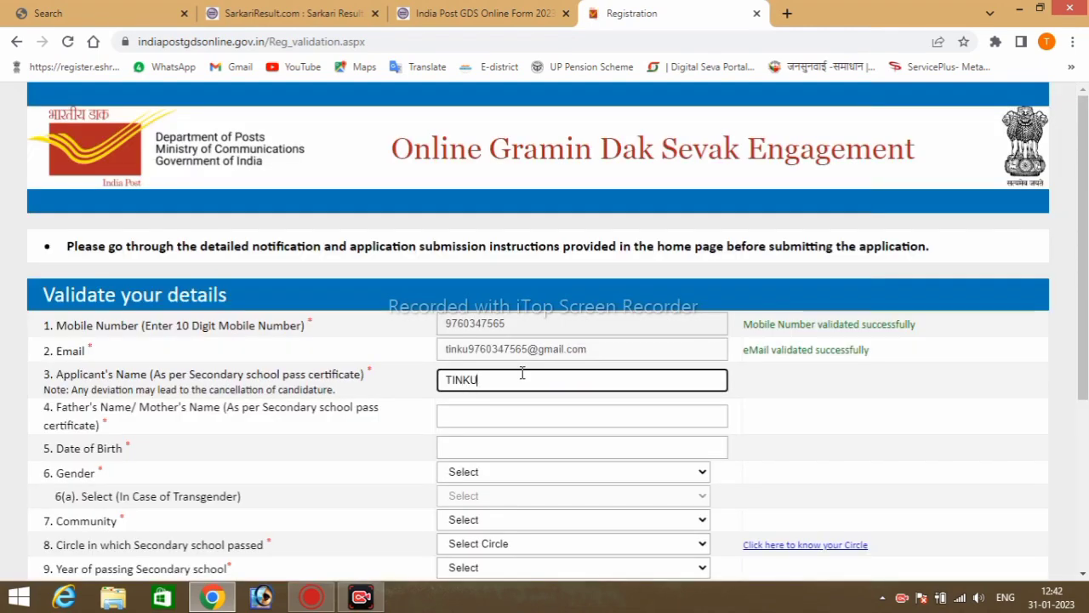
- Enter the father's name, date of birth 9 January 1998, and gender Male
left_click(492, 411)
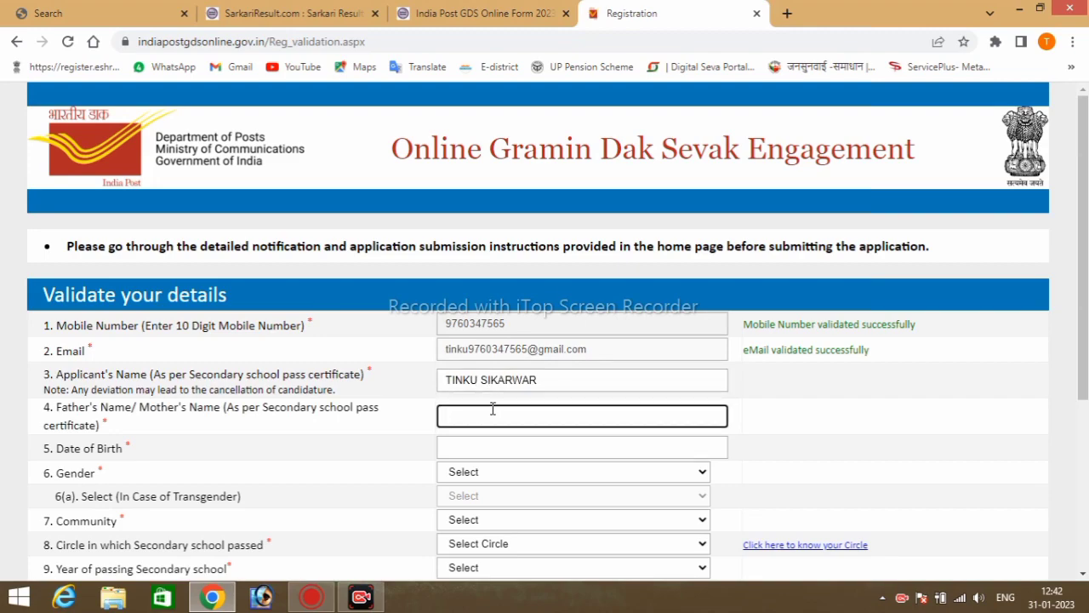
type("JADAUN S")
left_click(494, 448)
left_click(511, 276)
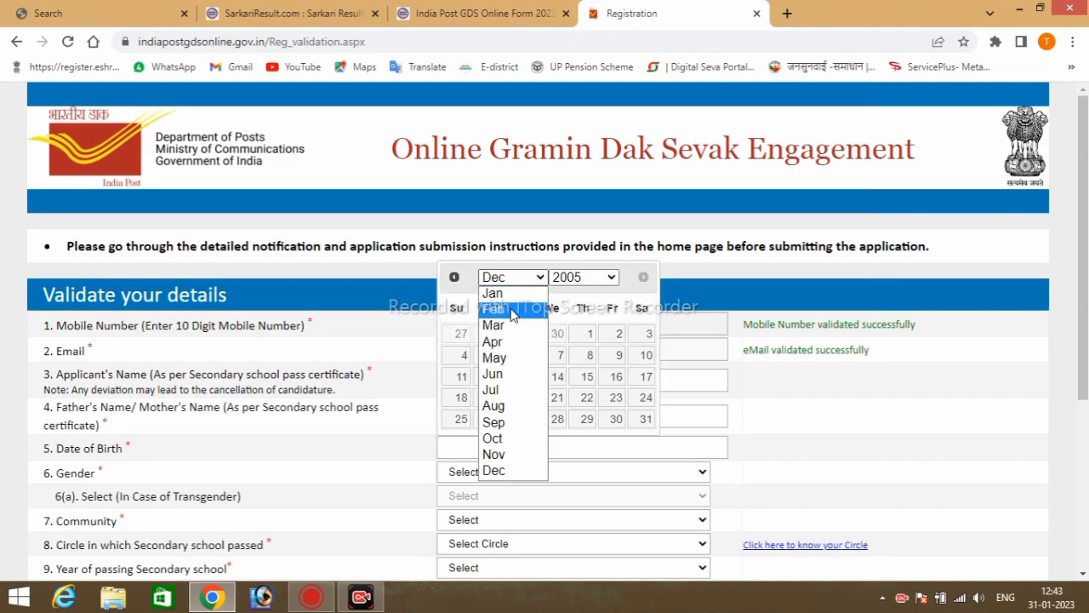
left_click(508, 294)
left_click(584, 277)
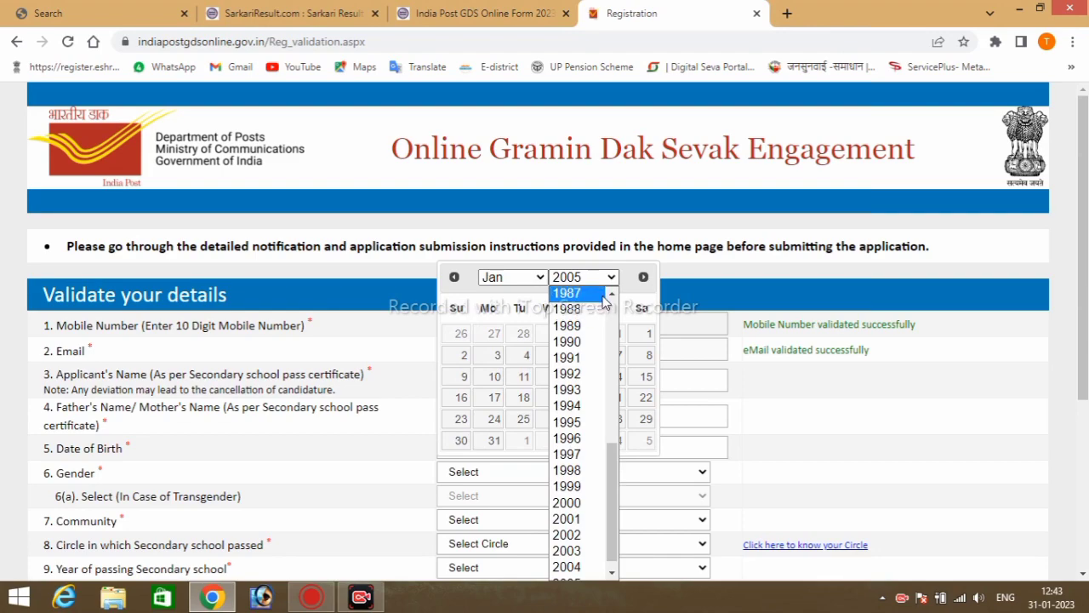
left_click(567, 470)
left_click(612, 355)
left_click(469, 472)
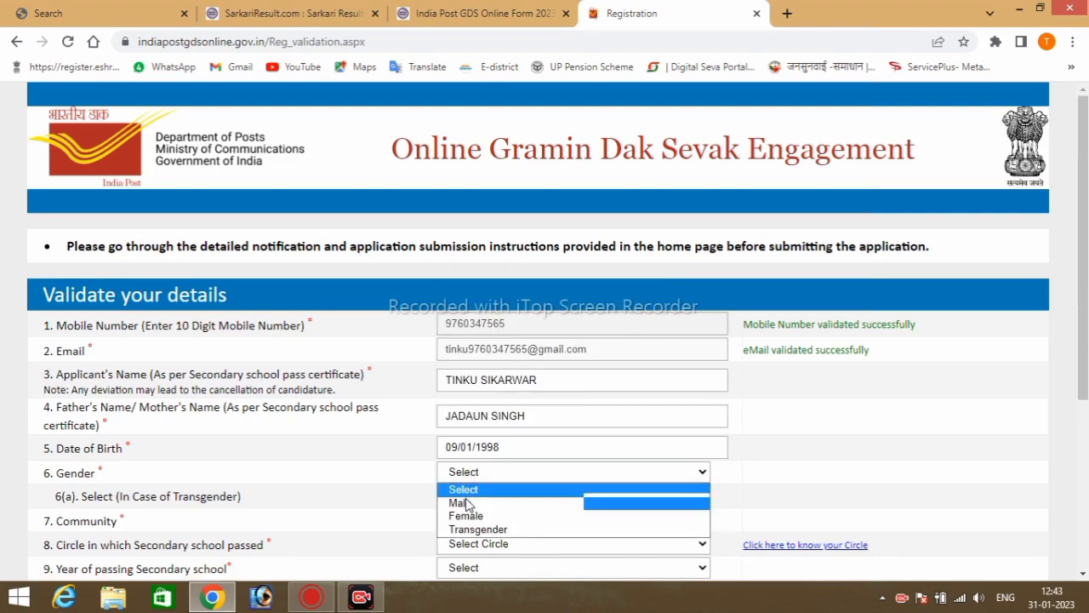
left_click(467, 503)
- Set community UR, circle Uttar Pradesh and passing year 2014, then submit the validation form
scroll(545, 383, "down", 2)
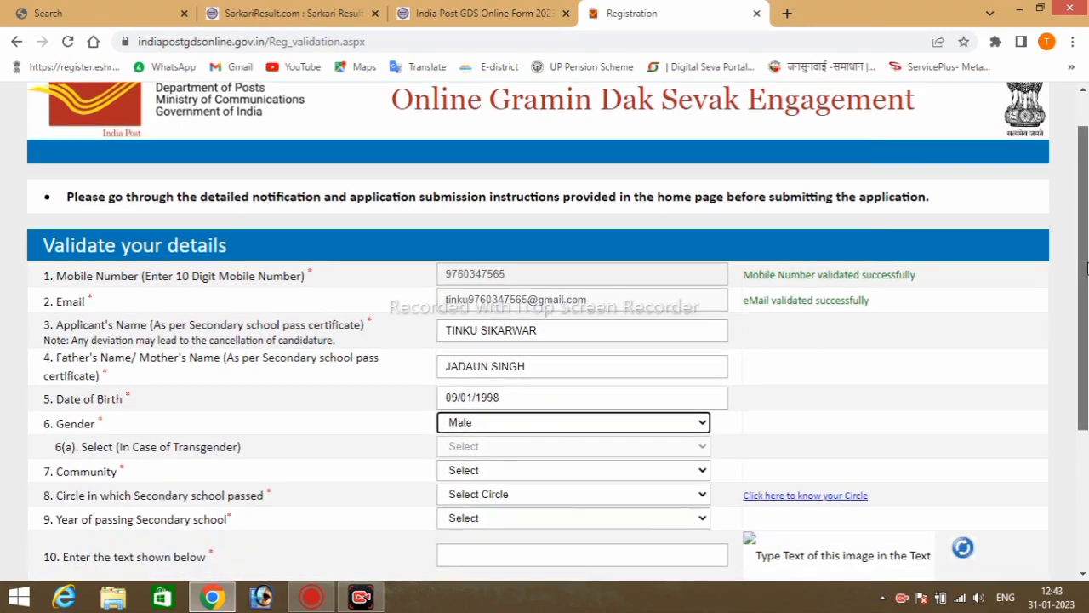
left_click(468, 325)
left_click(477, 356)
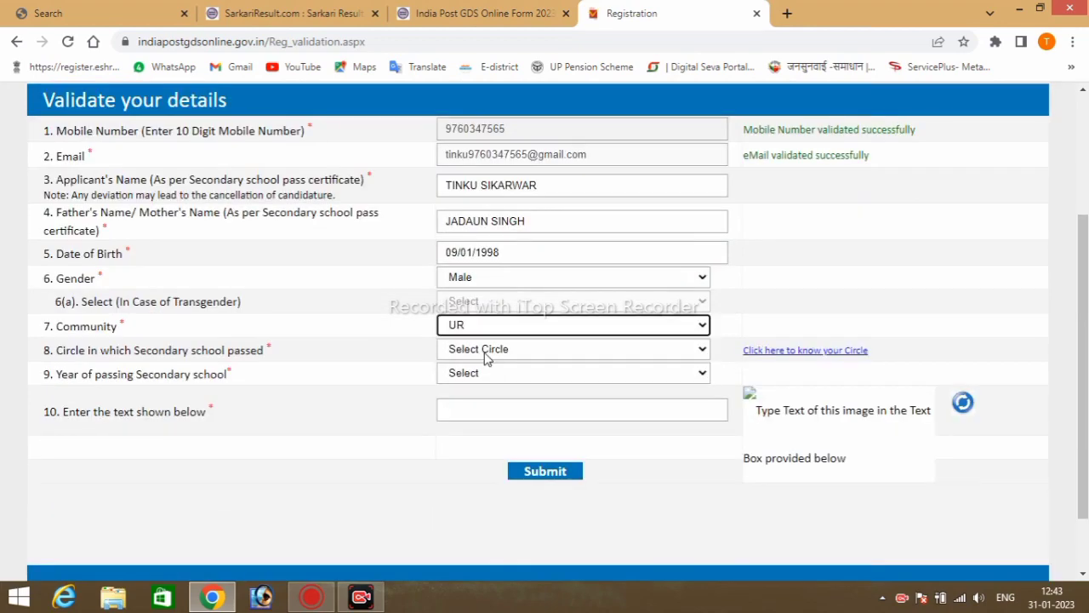
left_click(493, 350)
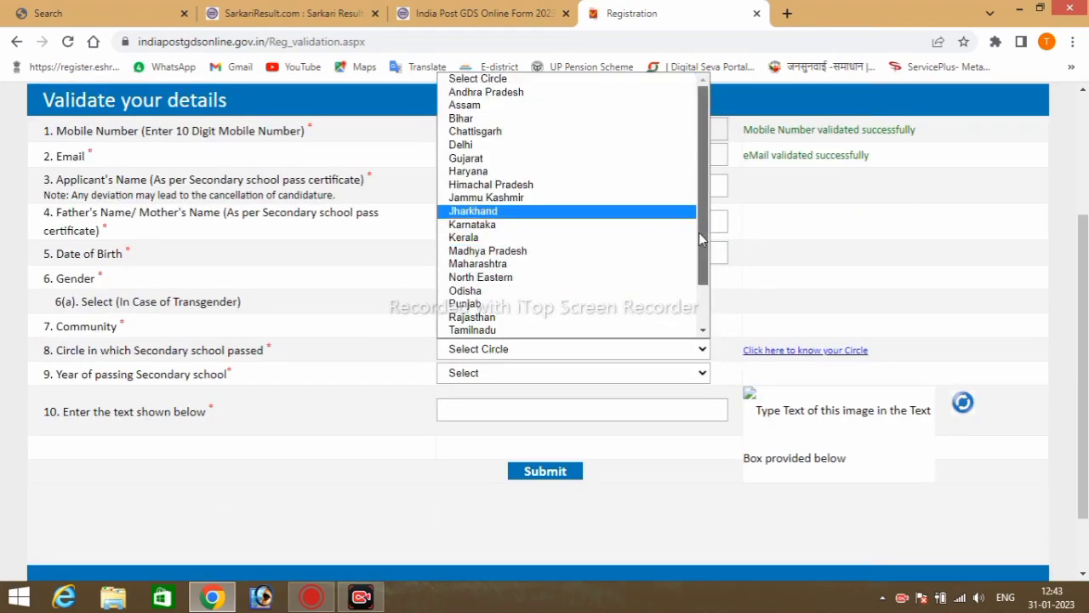
scroll(698, 232, "down", 2)
left_click(468, 306)
left_click(458, 376)
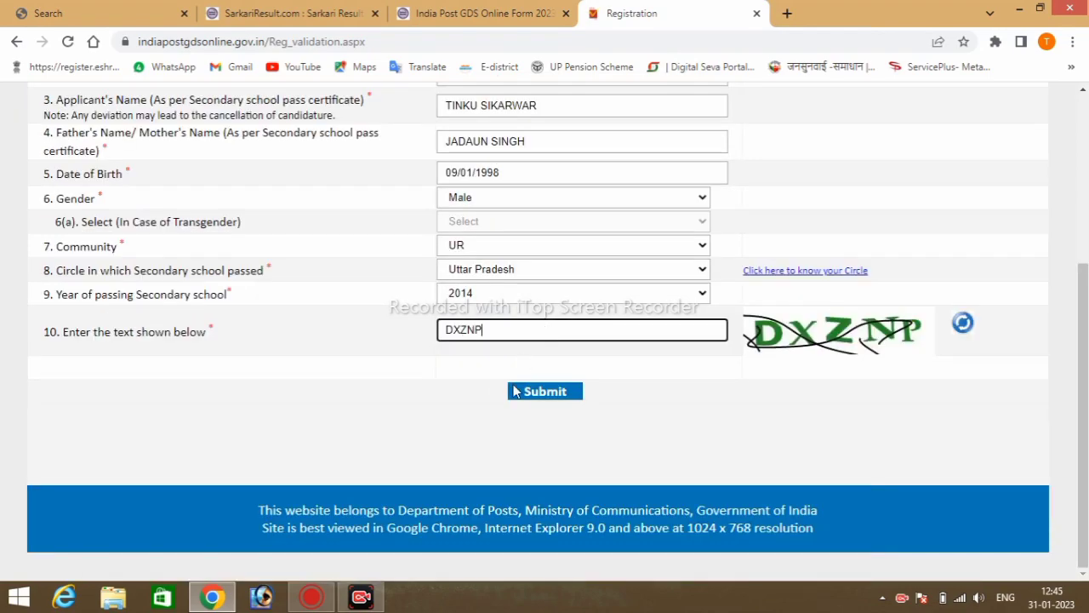
left_click(547, 391)
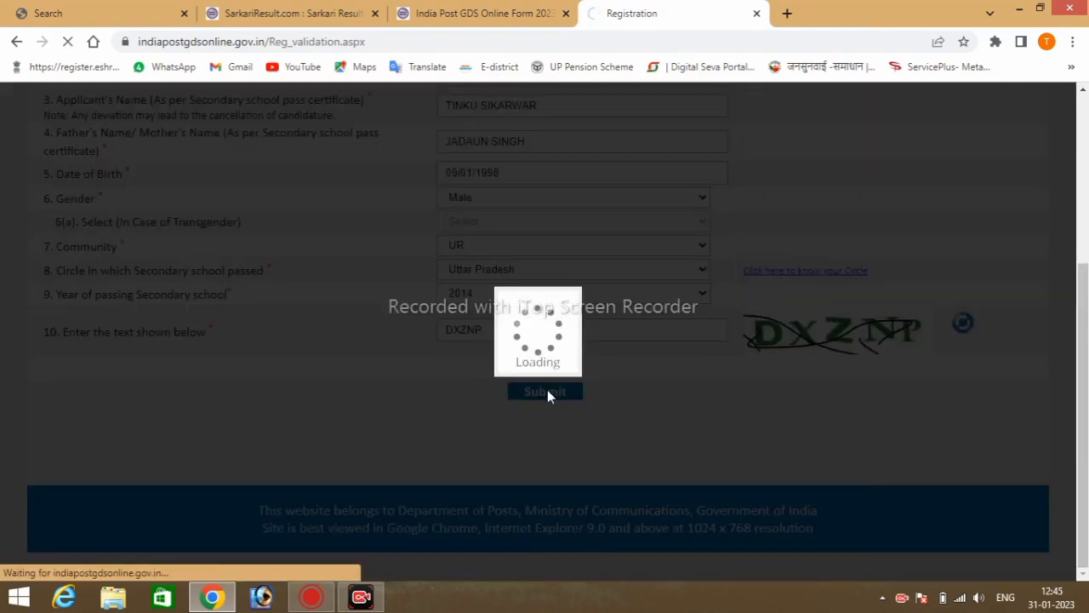
key("F5")
- Confirm the form resubmission and enter the applicant's Aadhaar number on the Registration form
left_click(605, 162)
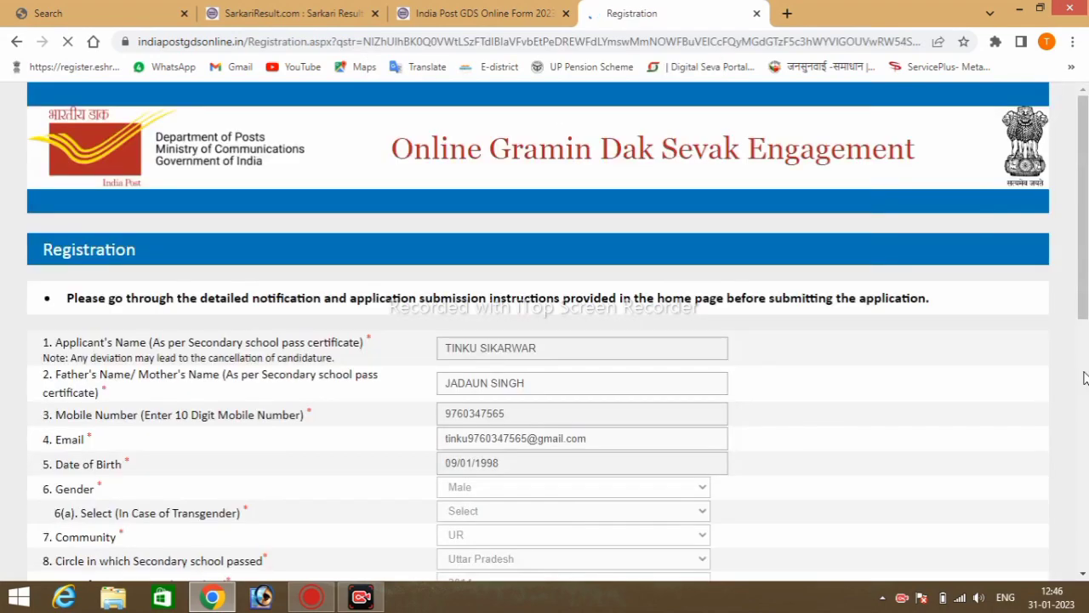
scroll(1084, 332, "down", 1)
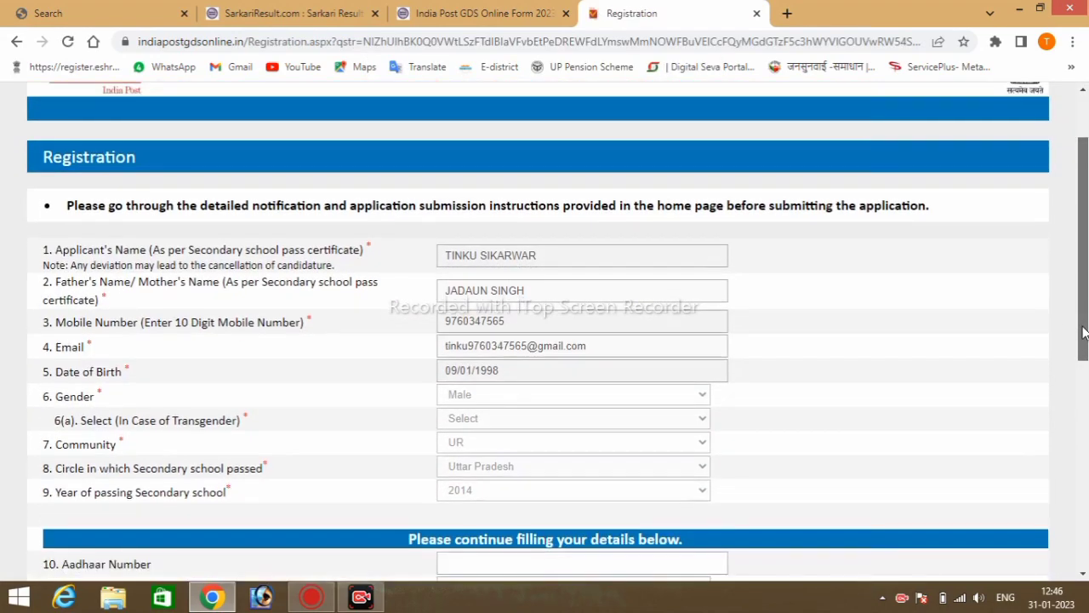
scroll(1085, 332, "down", 3)
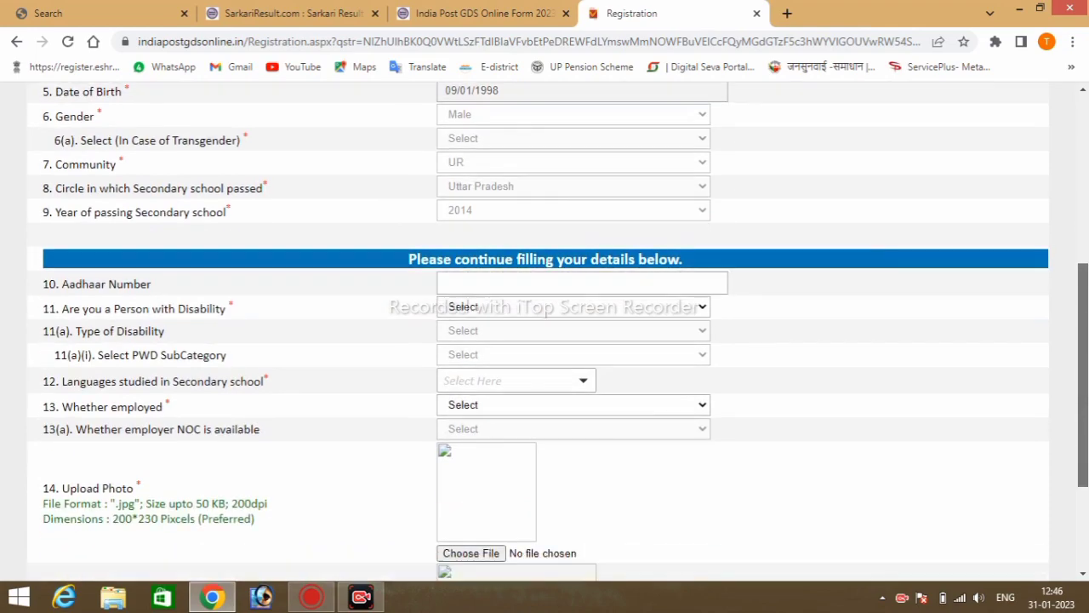
scroll(1084, 332, "down", 2)
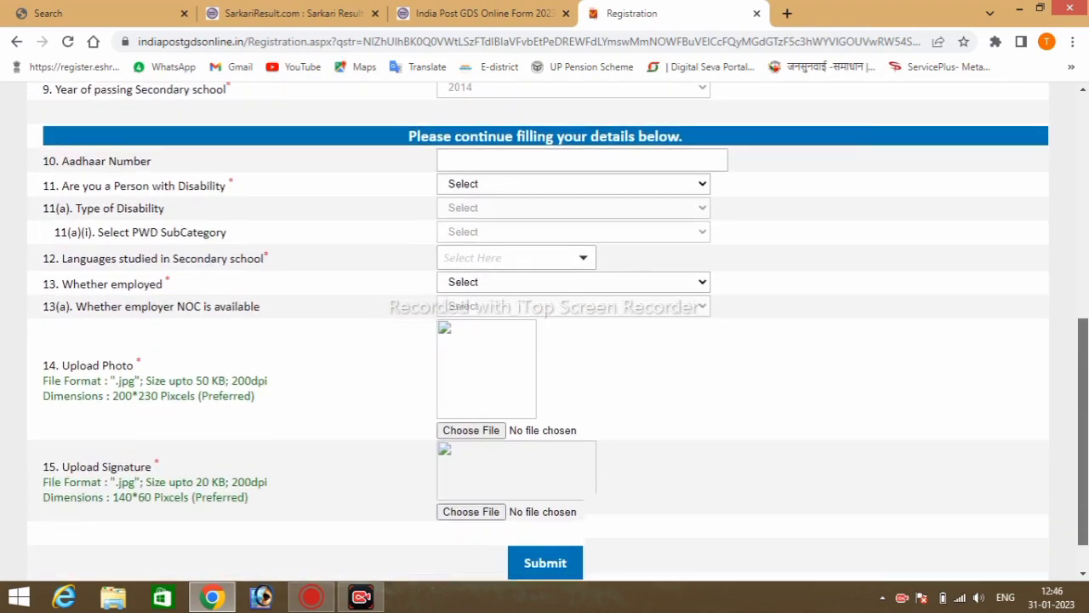
scroll(1084, 332, "down", 1)
left_click(492, 143)
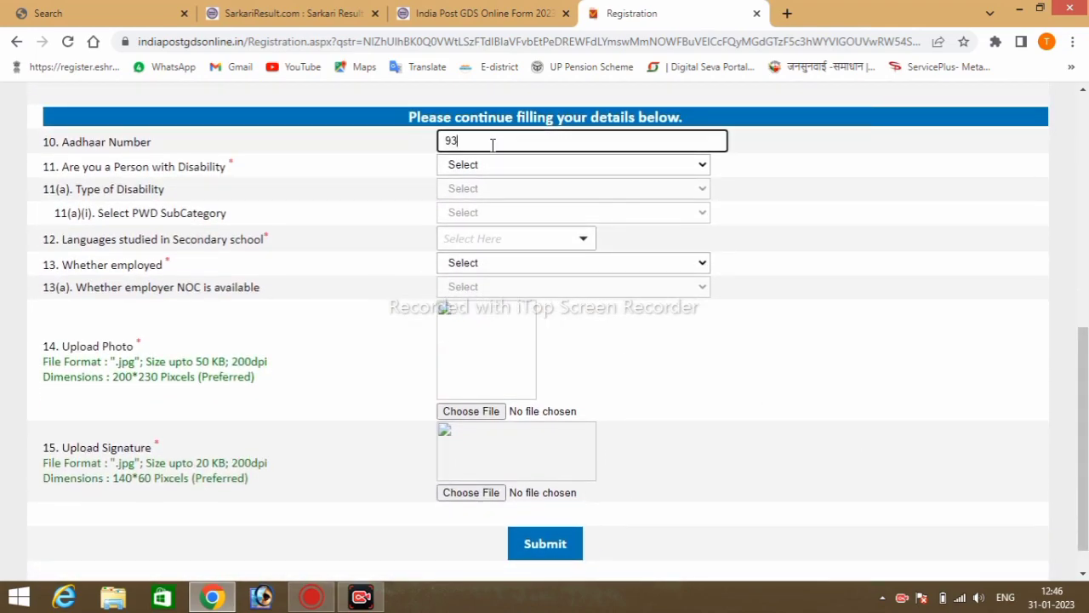
- Set Disability to No, secondary-school language to Hindi, and Whether employed to No
left_click(484, 167)
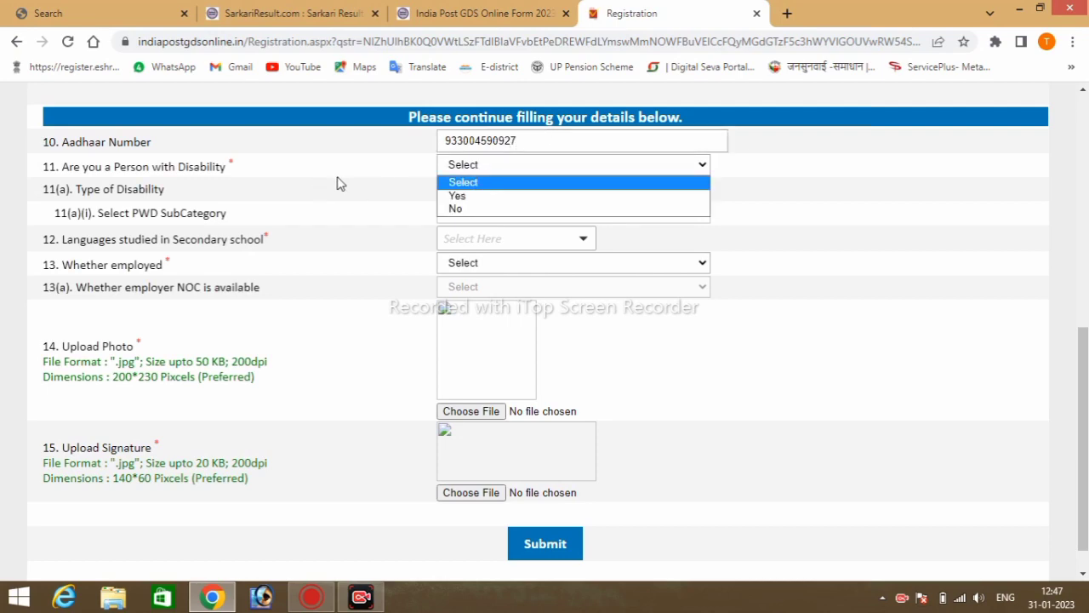
left_click(458, 209)
left_click(496, 239)
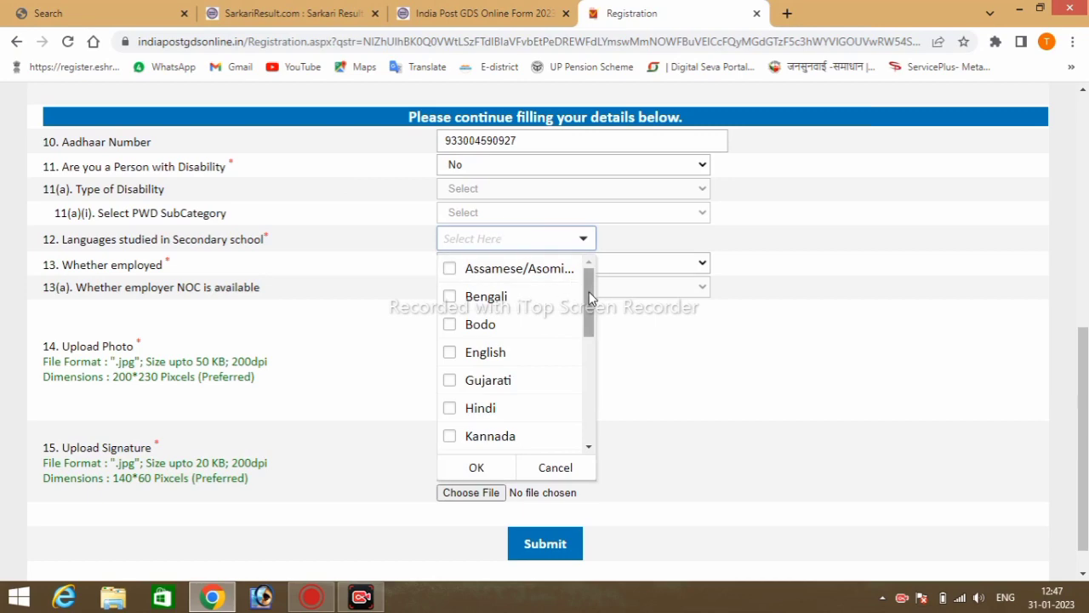
left_click(450, 409)
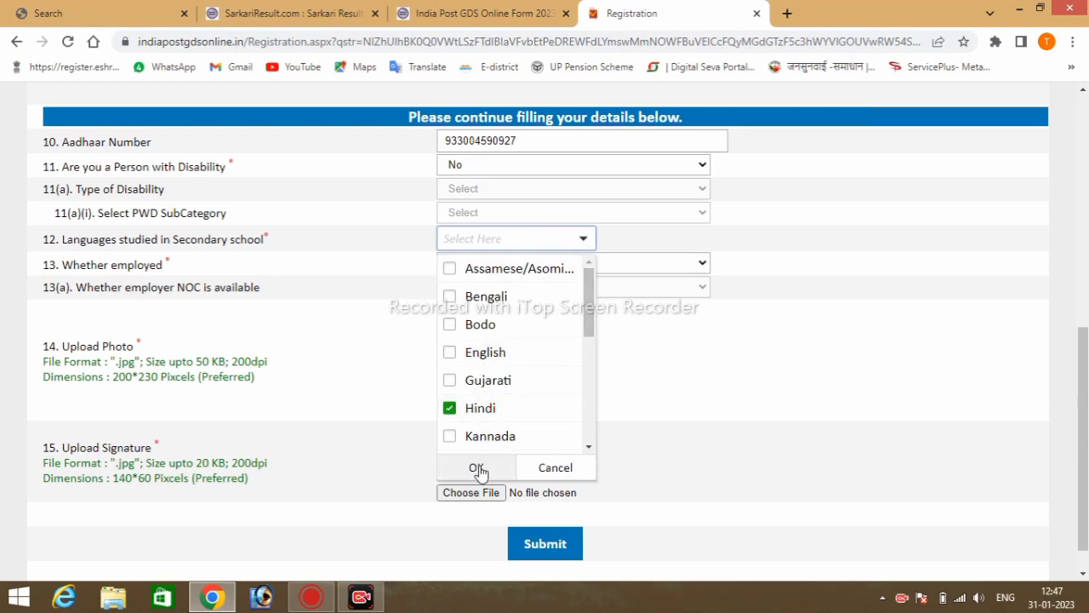
left_click(476, 467)
left_click(502, 263)
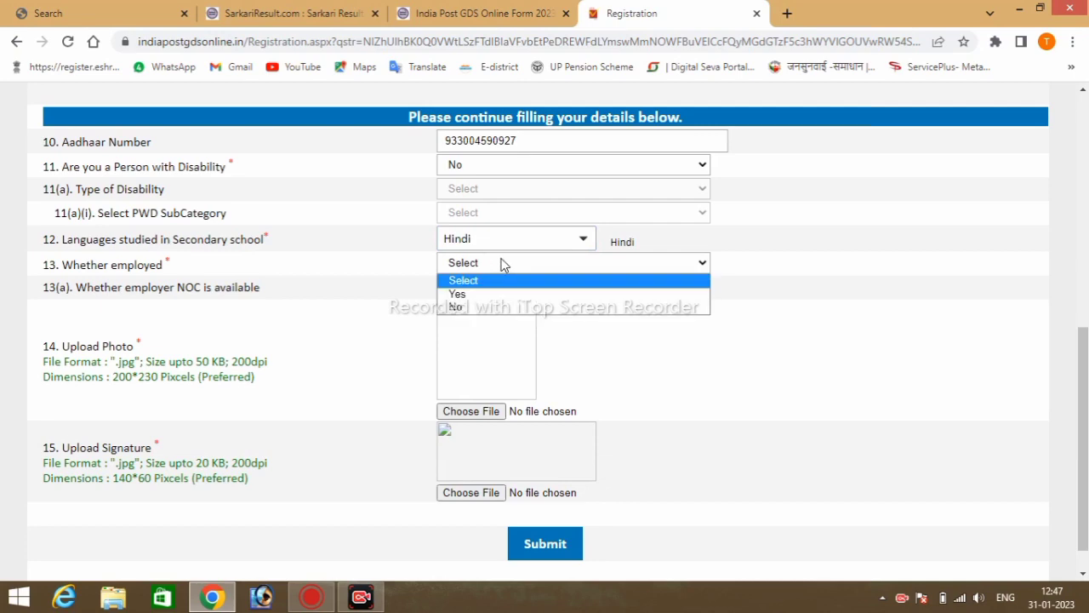
left_click(456, 307)
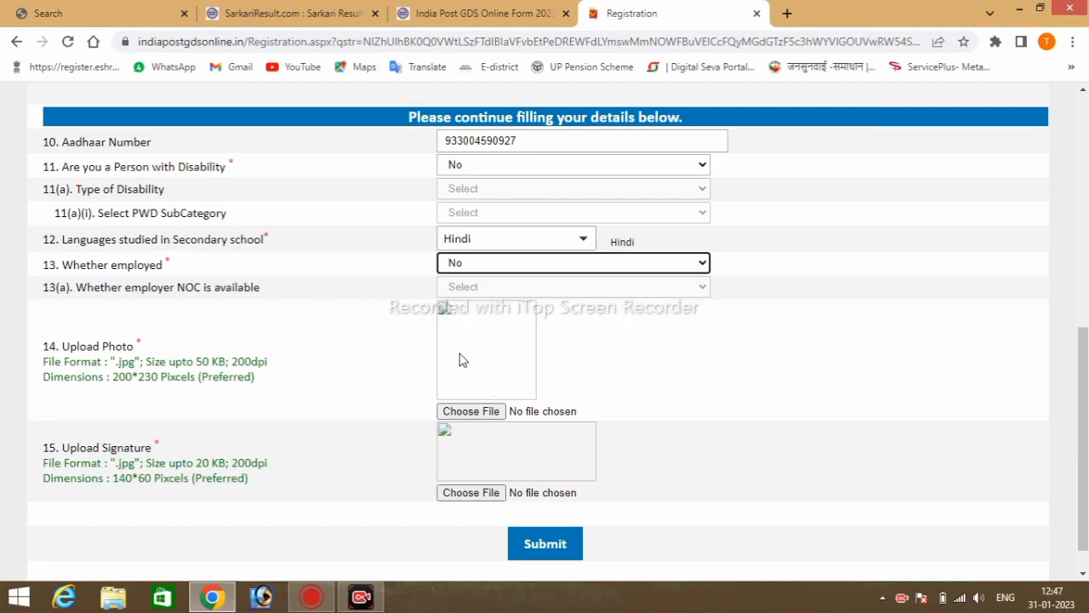
left_click(470, 412)
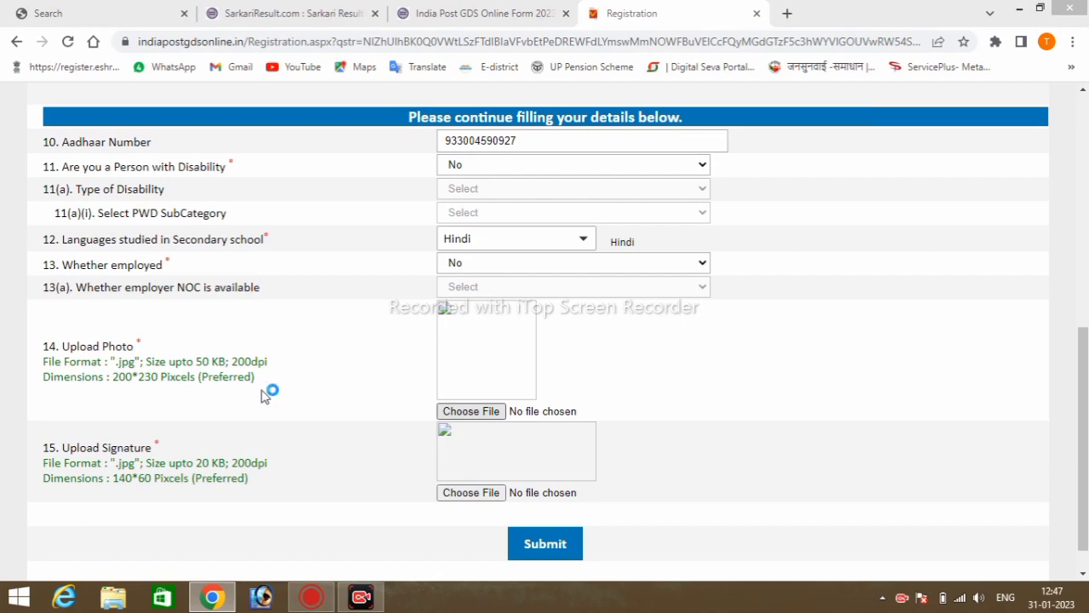
- Attach the photo and upload sign-jpeg.jpg from the Desktop as the signature
left_click(470, 411)
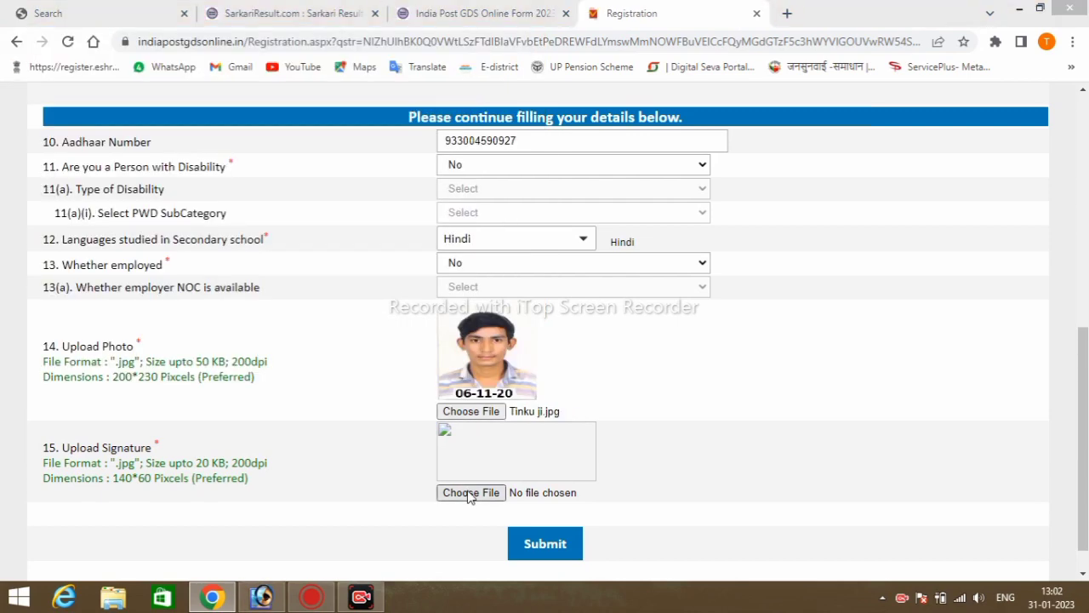
left_click(471, 494)
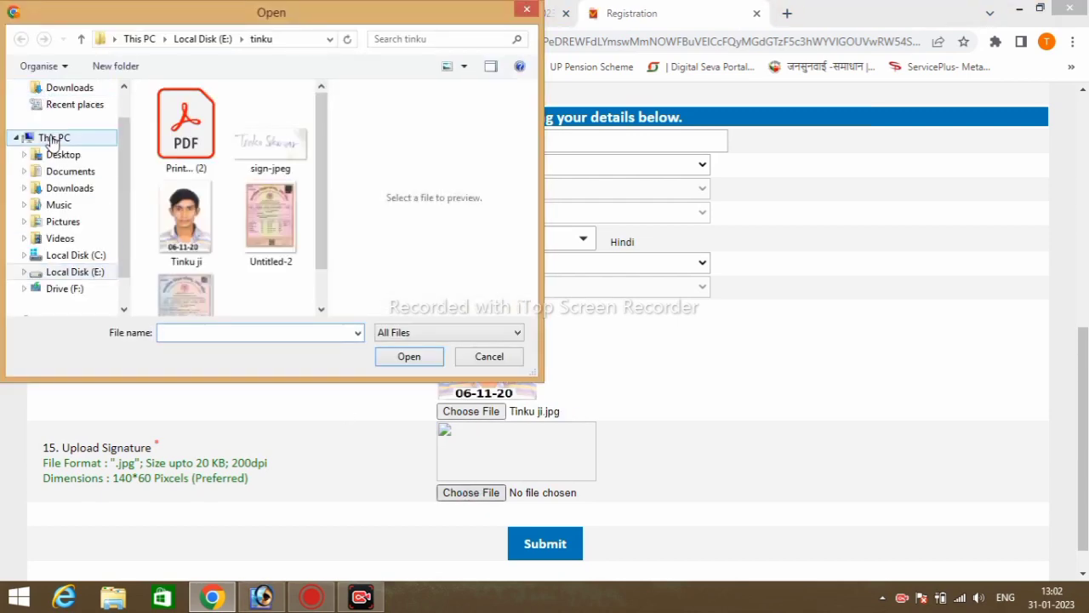
scroll(64, 107, "up", 2)
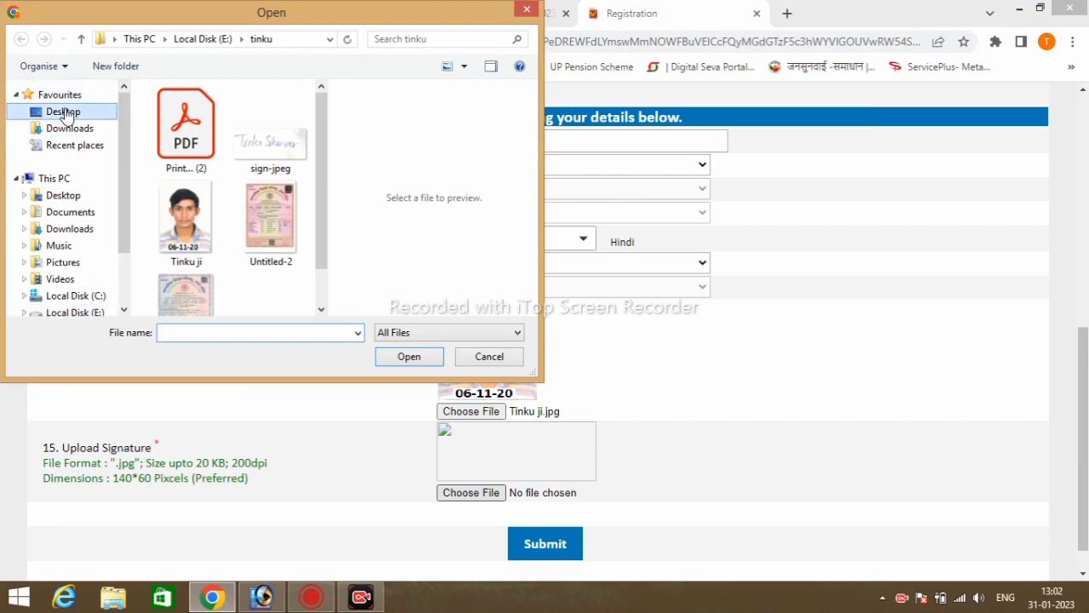
left_click(63, 111)
left_click(207, 178)
left_click(409, 356)
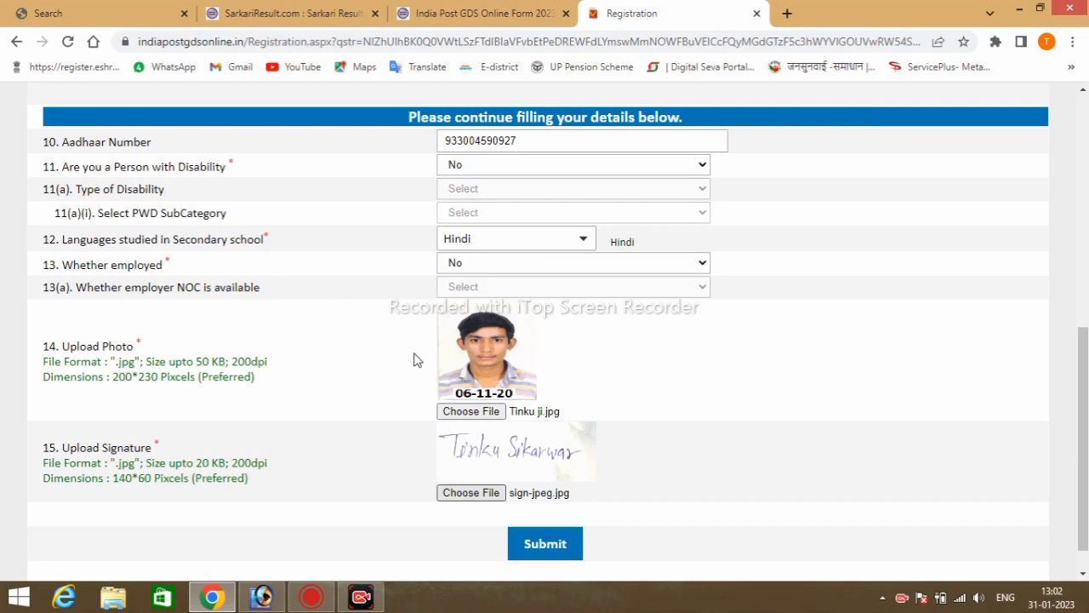
left_click_drag(1086, 391, 1086, 397)
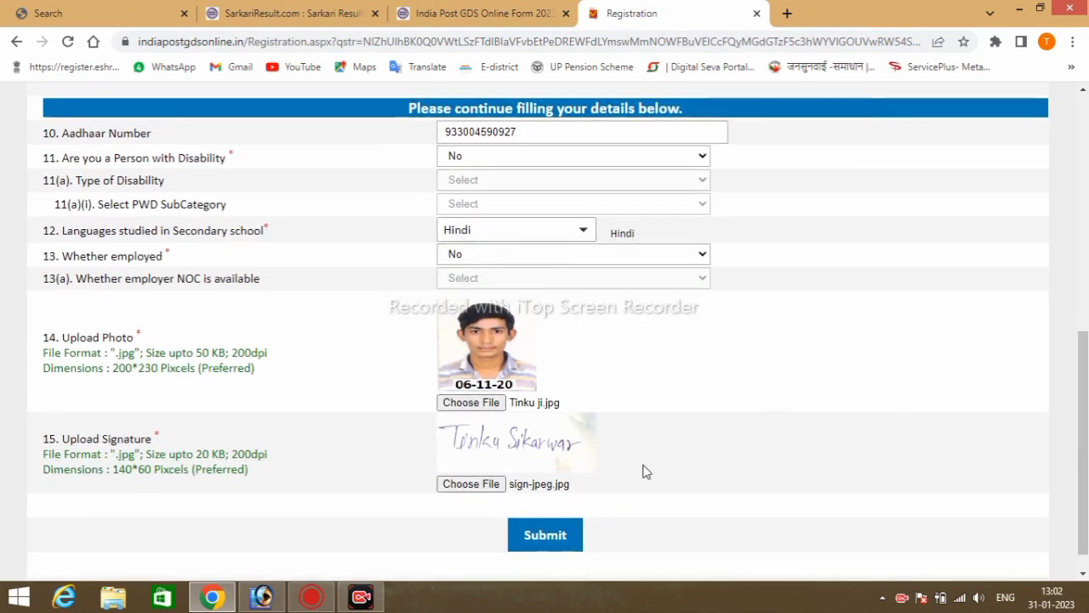
- Submit the registration with the no-duplicate declaration accepted, then continue to the verification form
left_click(541, 545)
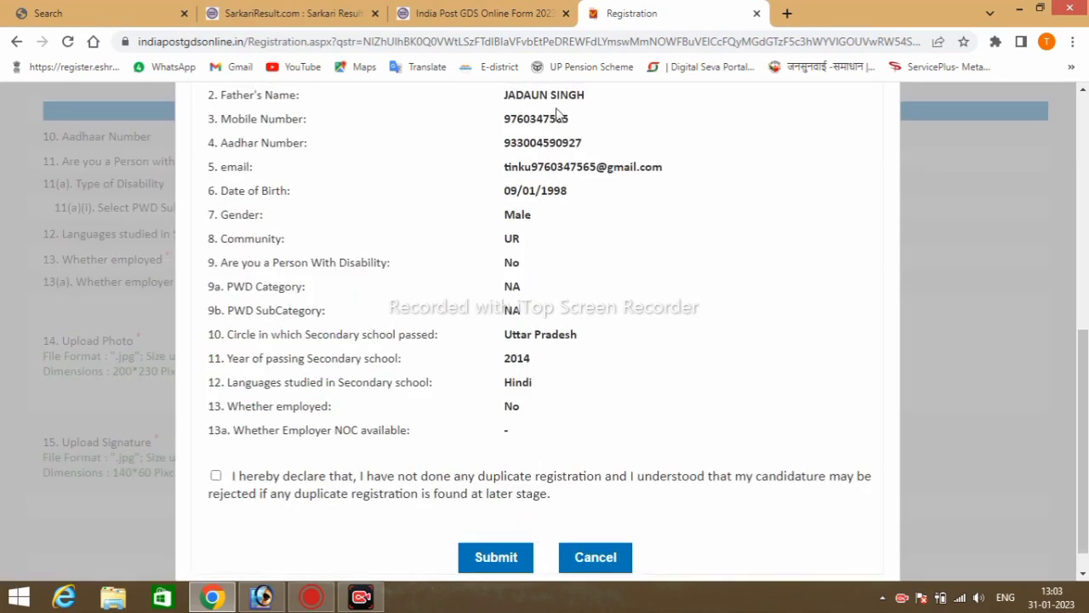
left_click(216, 476)
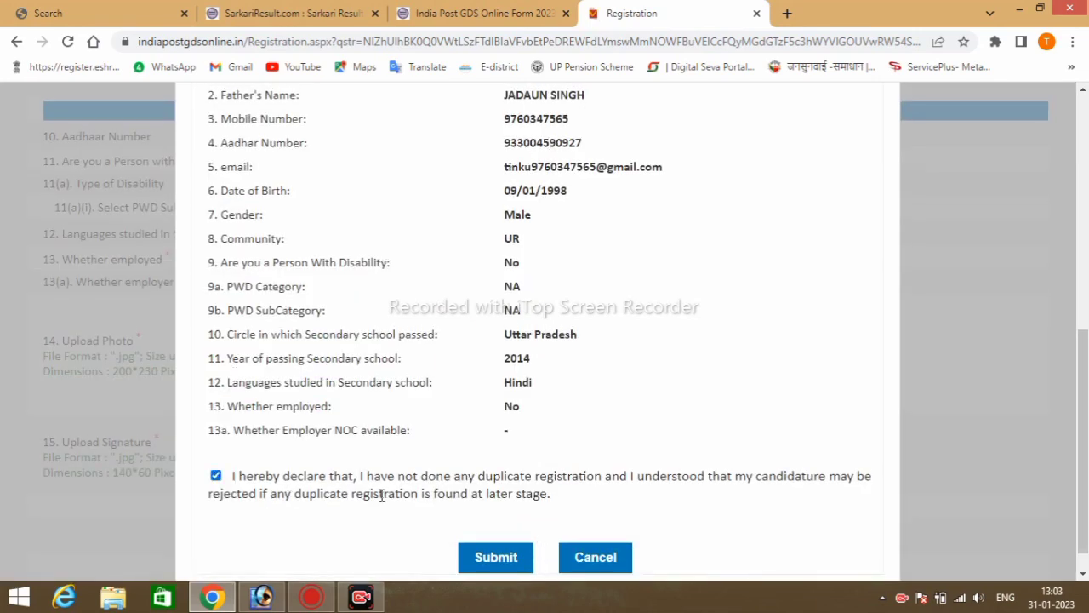
left_click(494, 560)
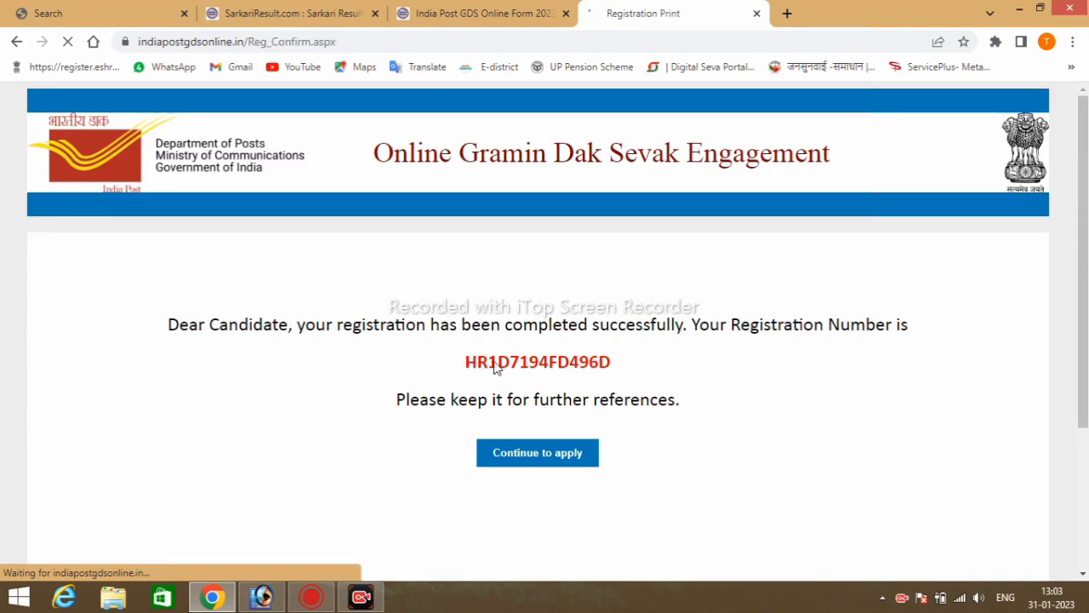
left_click_drag(548, 365, 459, 366)
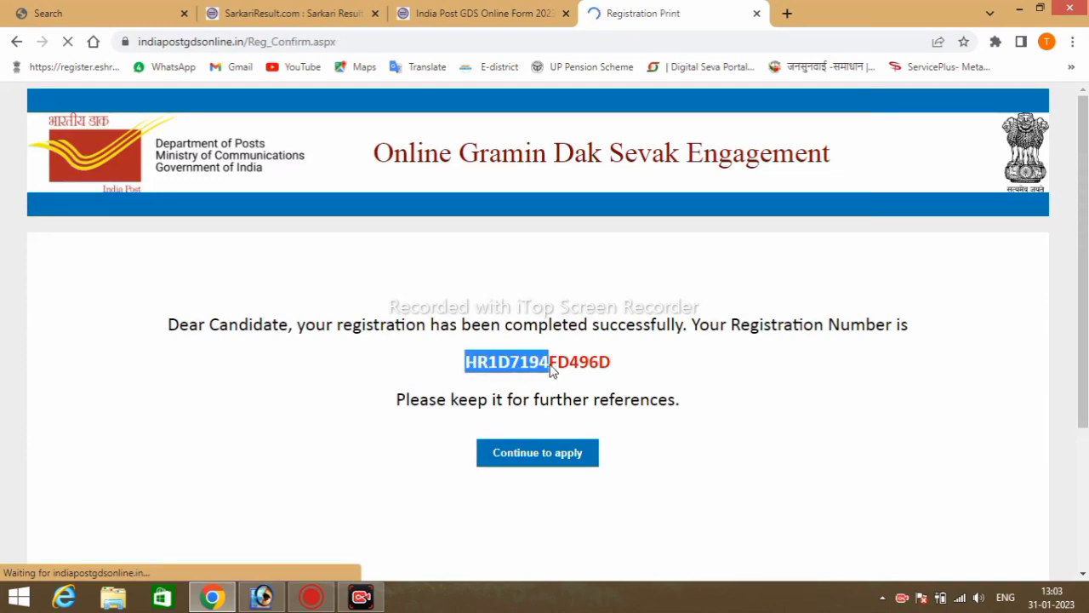
left_click(507, 454)
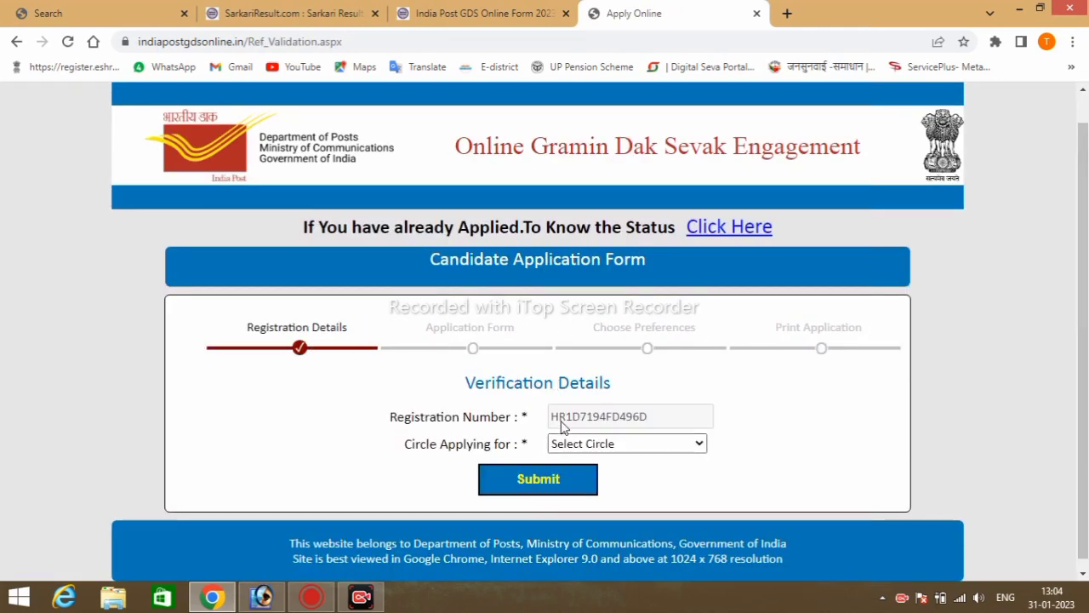
- Choose Uttar Pradesh as the postal circle and request the verification OTP
left_click(578, 451)
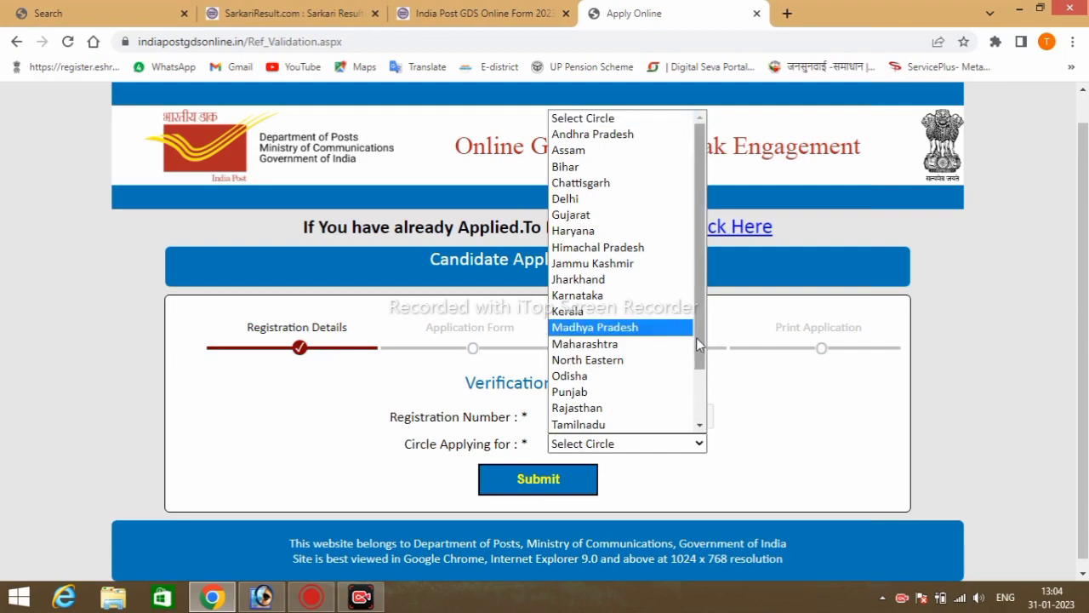
scroll(706, 388, "down", 1)
scroll(707, 388, "down", 1)
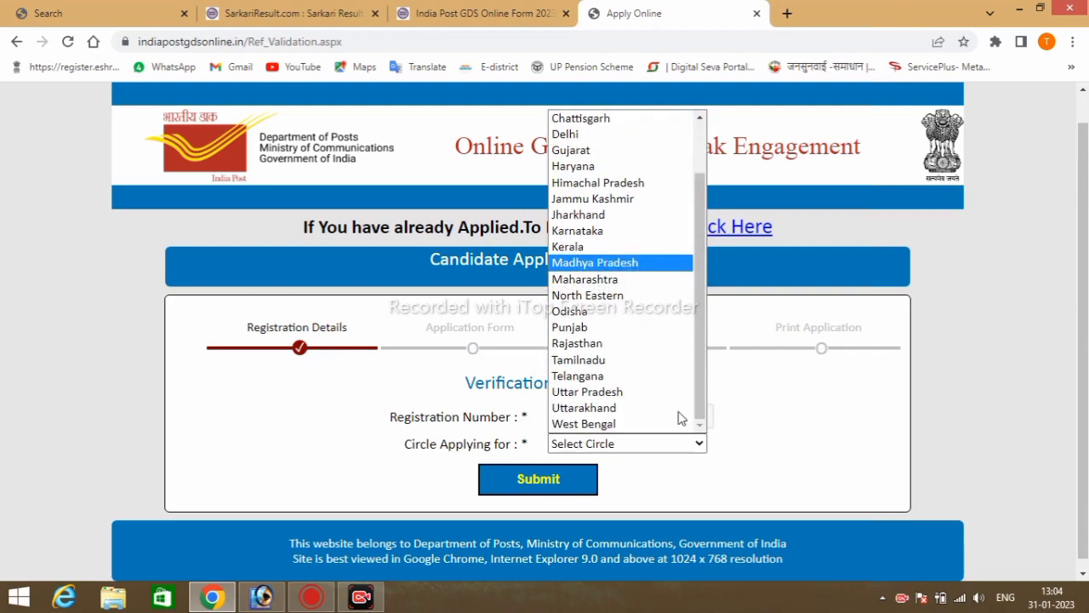
left_click(590, 397)
left_click(524, 481)
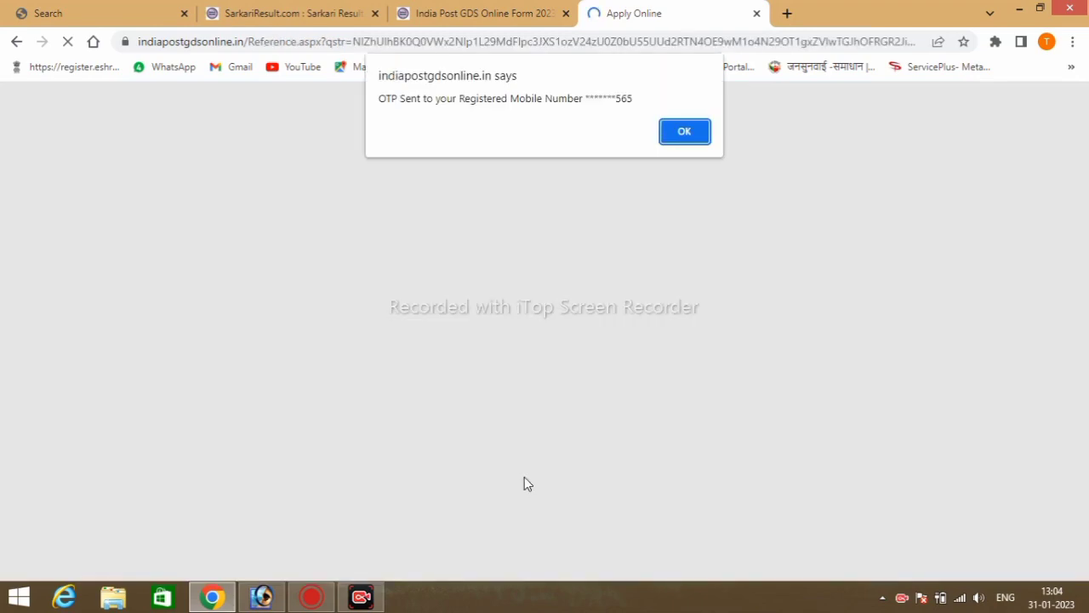
left_click(686, 132)
- Enter the received OTP and the captcha, then proceed to the Application Form
left_click(598, 517)
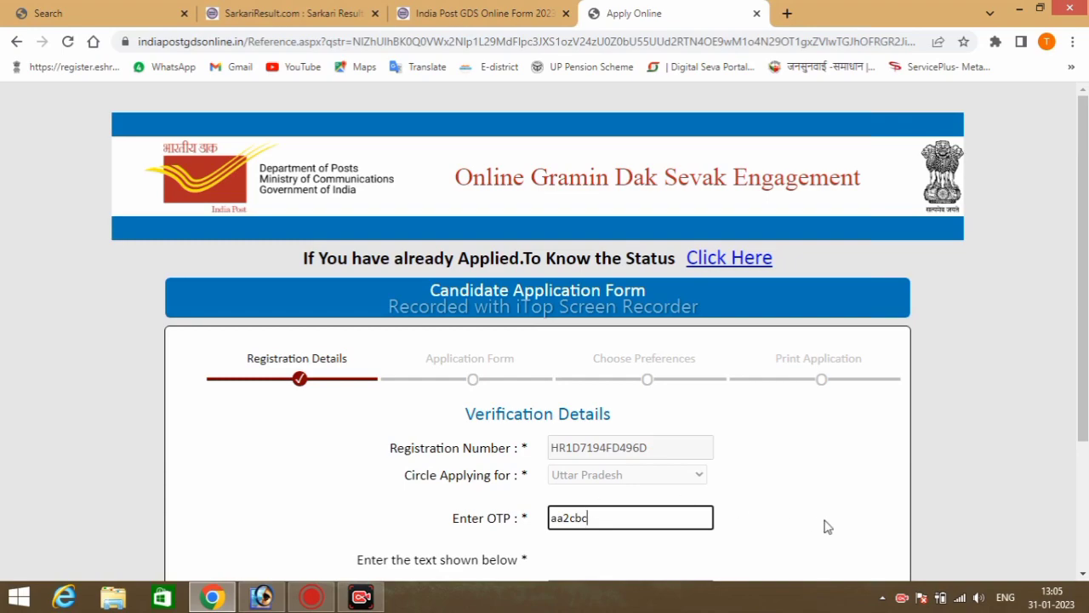
left_click_drag(1085, 410, 1085, 498)
type("c")
left_click(610, 462)
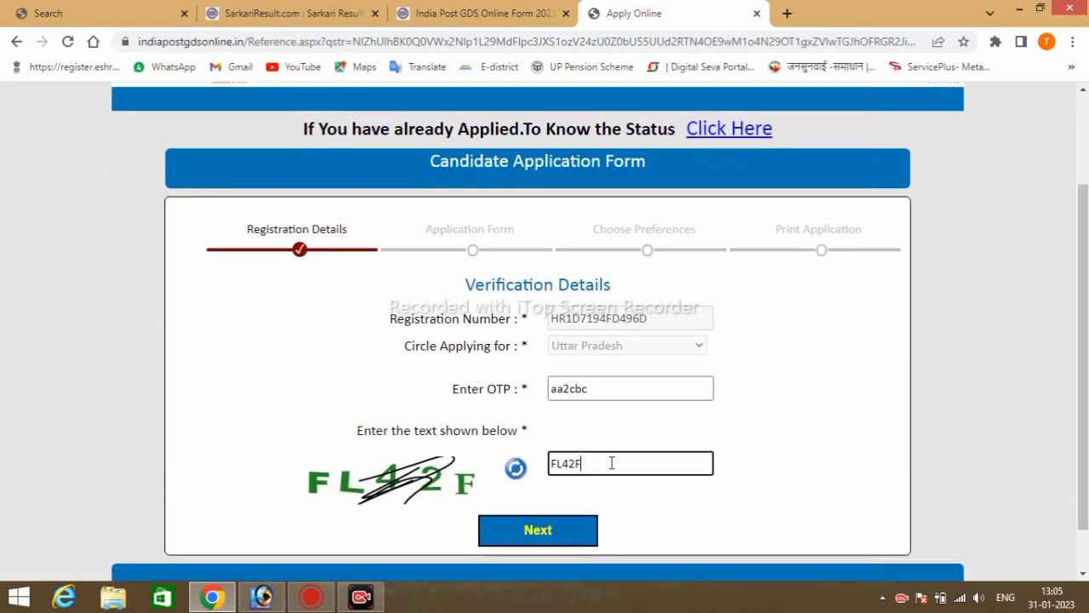
left_click(525, 529)
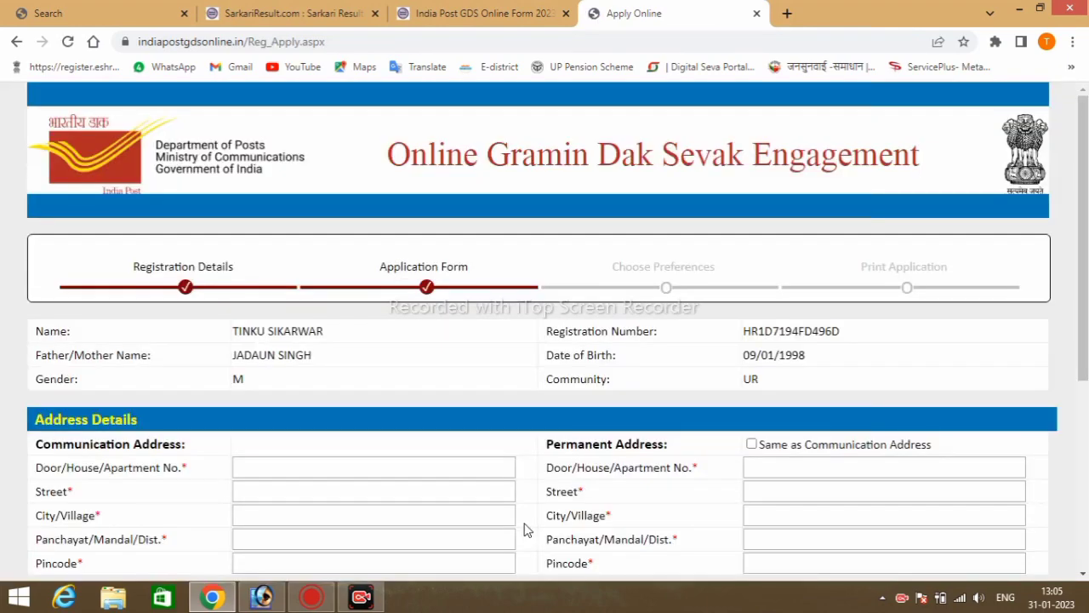
- Fill in the communication address: house number, street, city/village, panchayat/district and pincode
left_click_drag(1085, 287, 1085, 468)
scroll(298, 291, "up", 2)
left_click(298, 291)
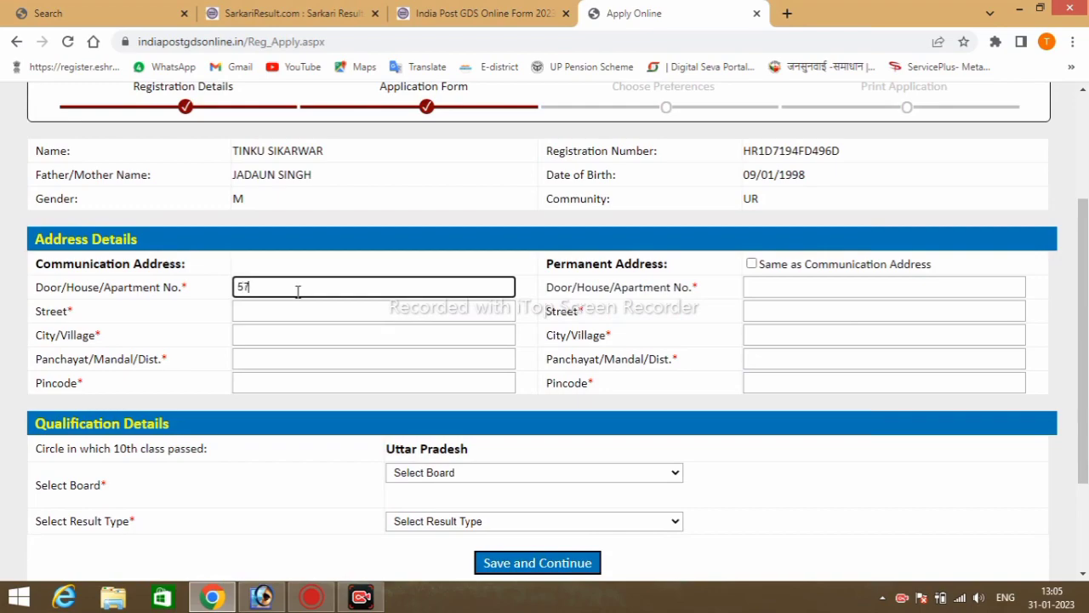
left_click(281, 316)
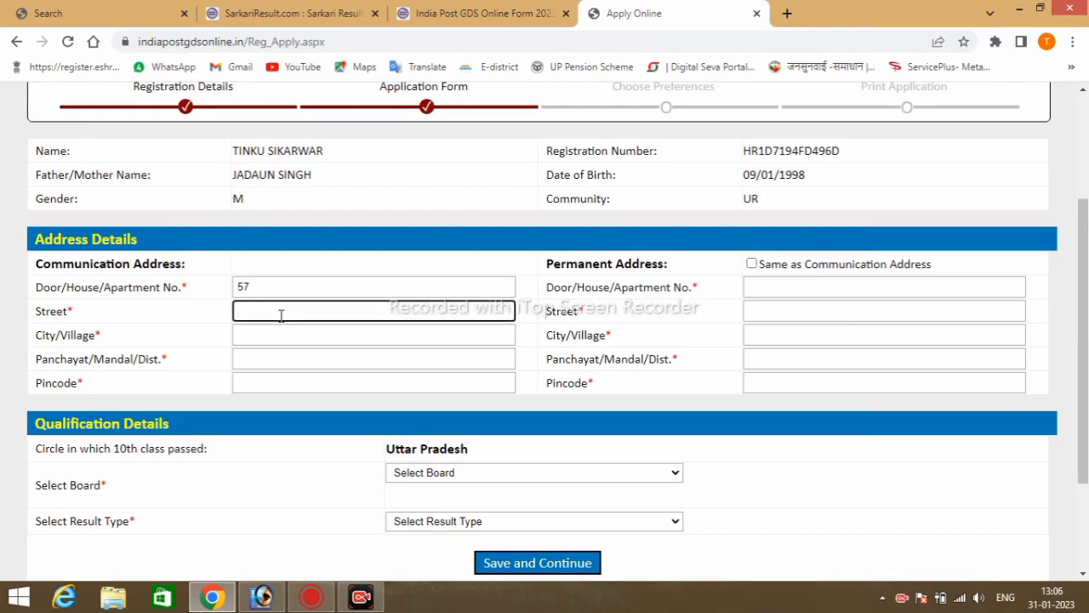
type("khedia")
left_click(265, 335)
type("khedia")
left_click(277, 361)
type("k")
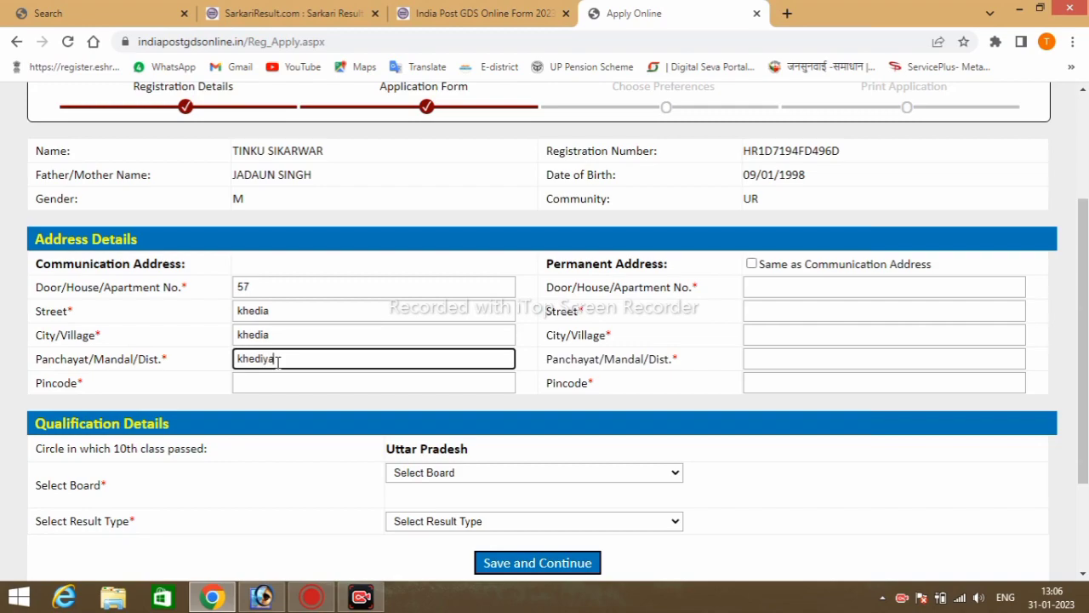
type("hediya")
left_click(260, 384)
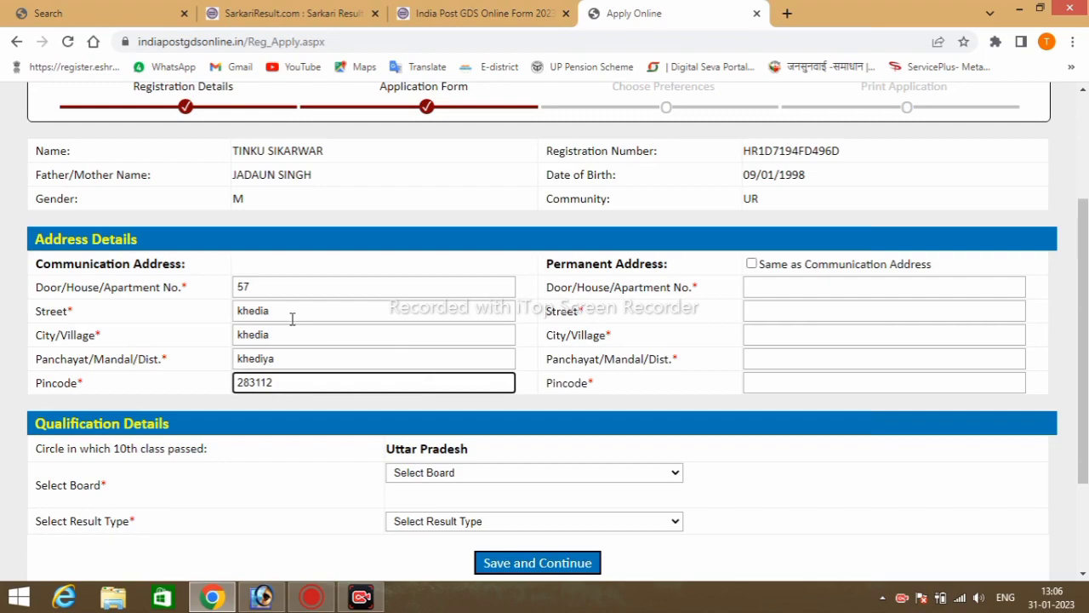
- Tick 'Same as Communication Address' so the permanent address copies it
left_click(752, 265)
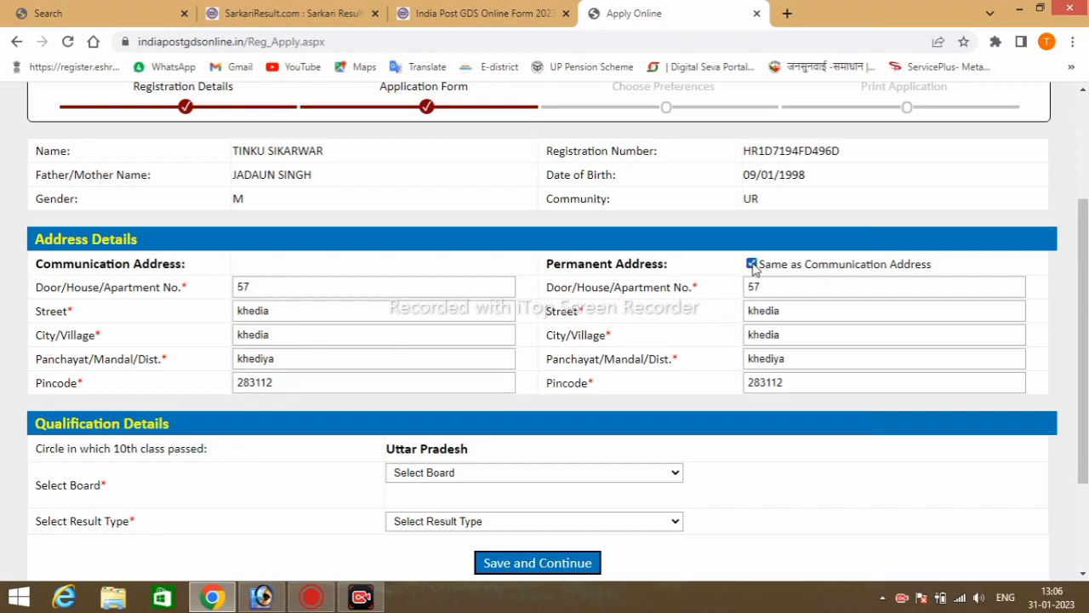
left_click(752, 266)
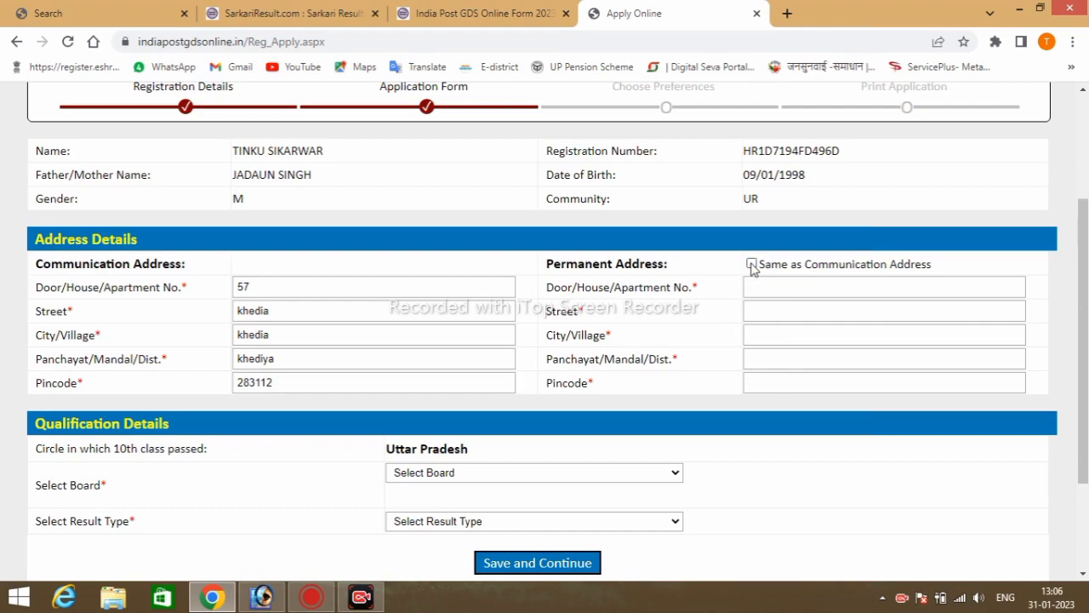
left_click(752, 265)
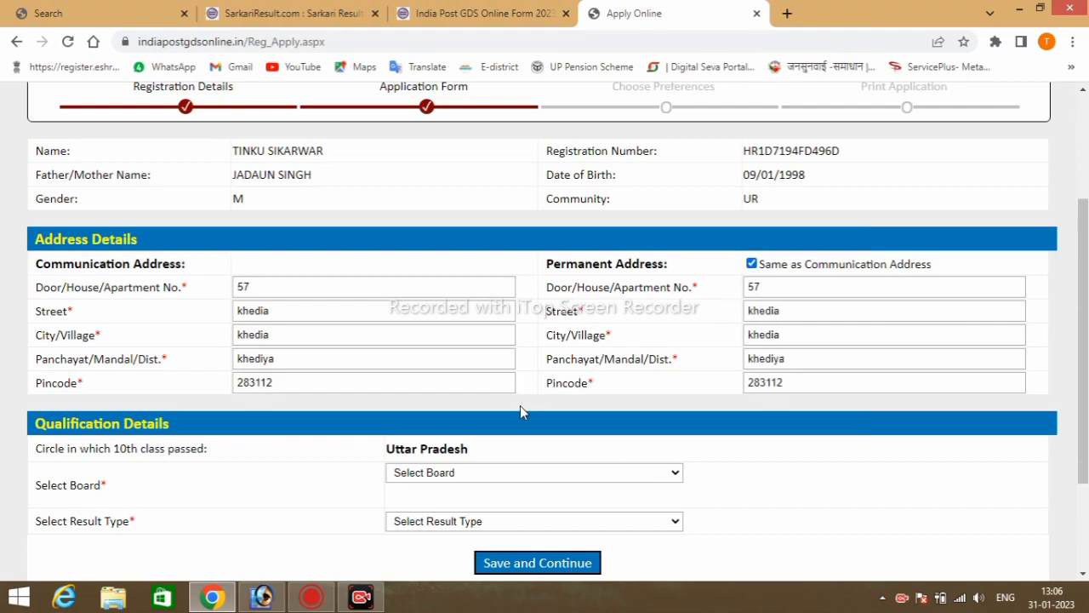
left_click_drag(1081, 457, 1080, 511)
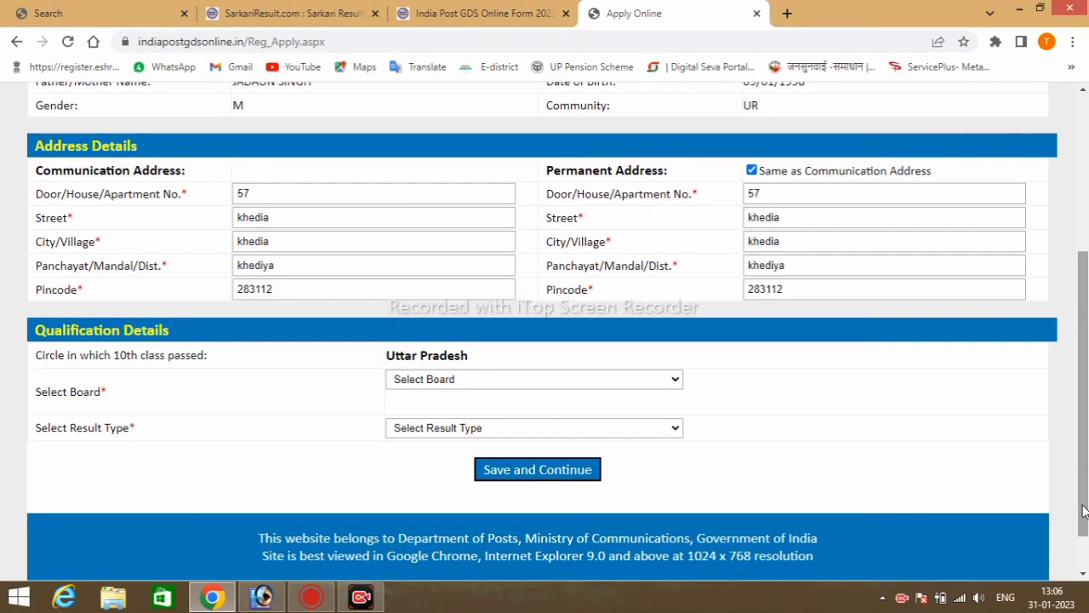
left_click(451, 379)
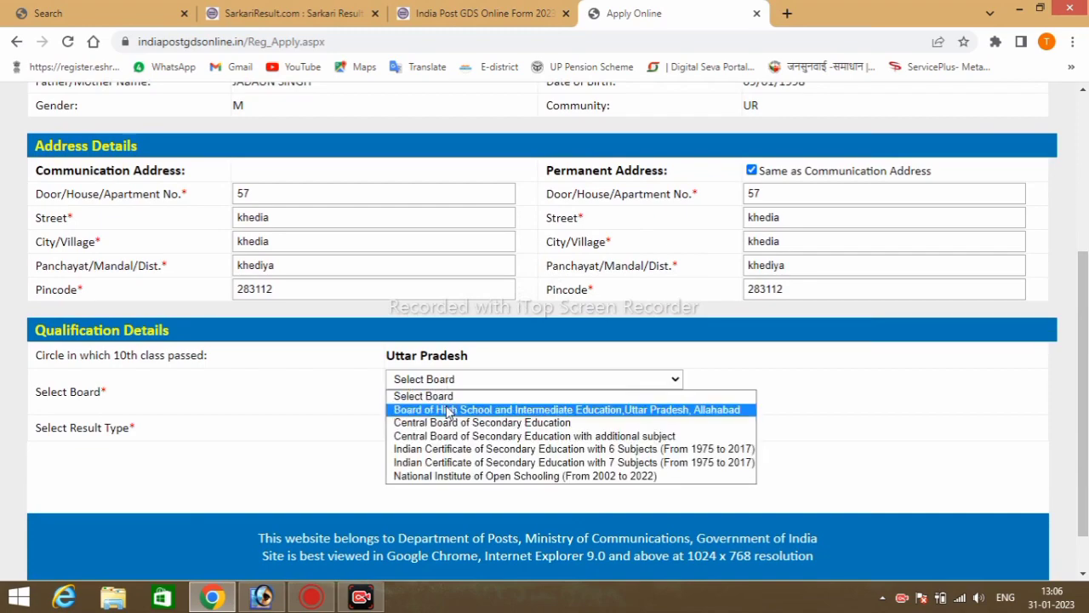
- Select the Uttar Pradesh High School board and Marks as the result type
left_click(504, 412)
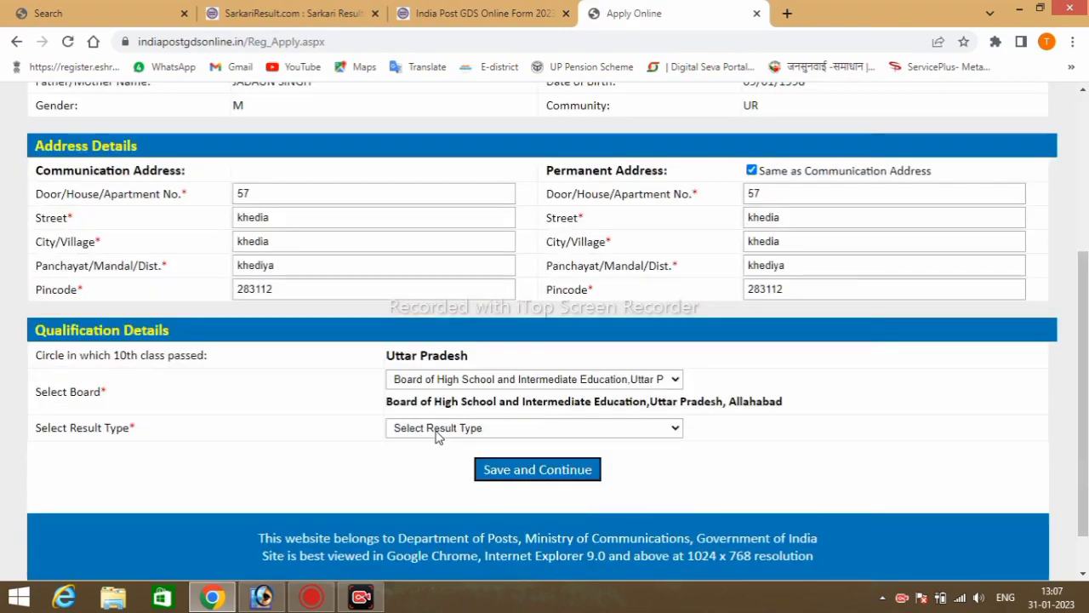
left_click(441, 428)
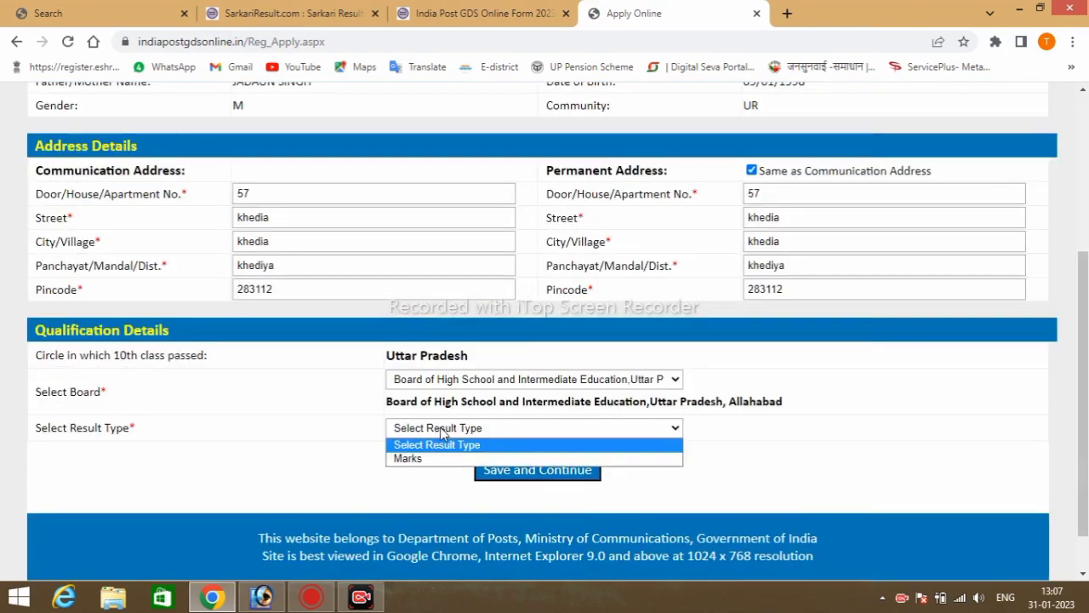
left_click(409, 458)
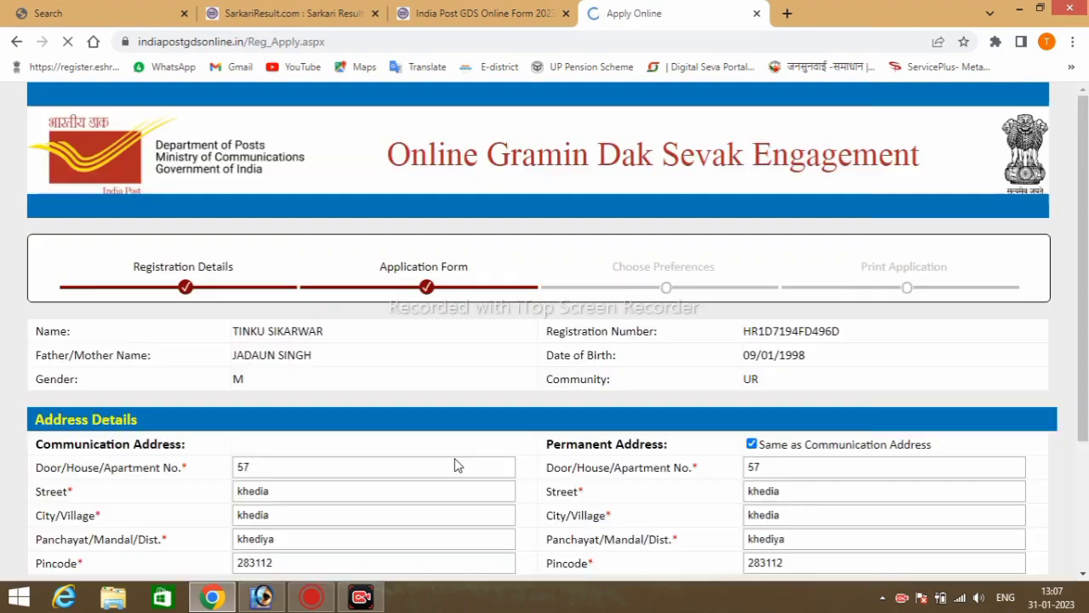
- Fill the subject details, leave the Mathematics/English additional subject box unticked, and Save and Continue
left_click_drag(1084, 134, 1086, 340)
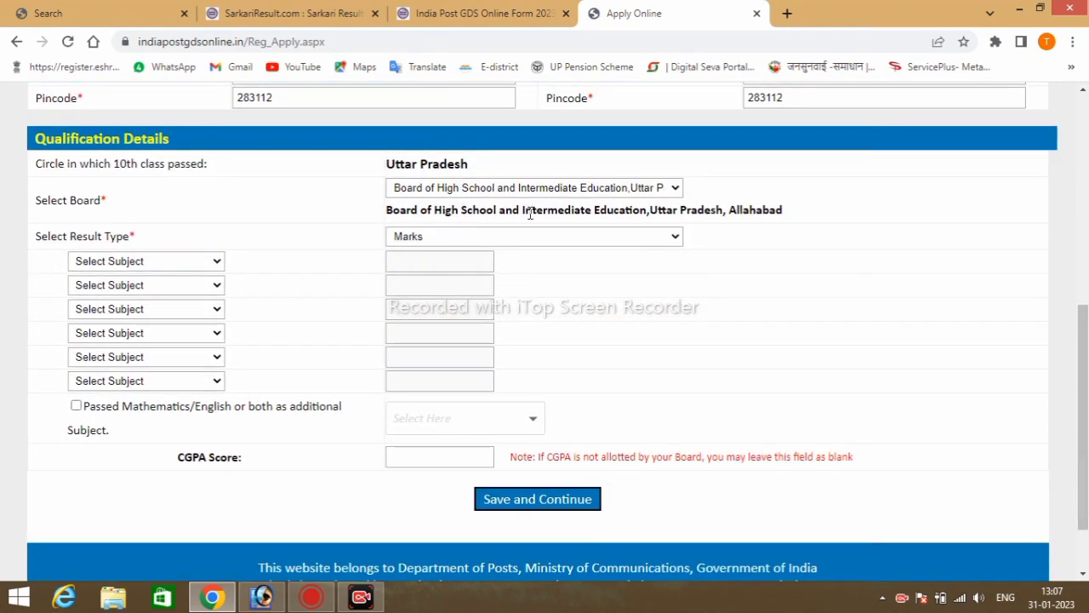
left_click(128, 262)
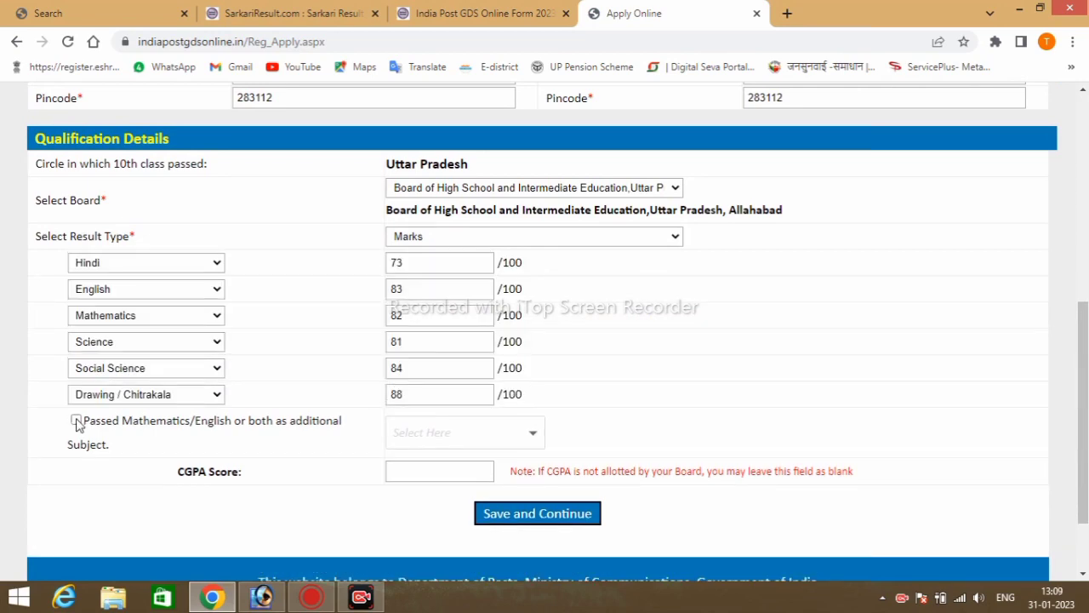
left_click(80, 419)
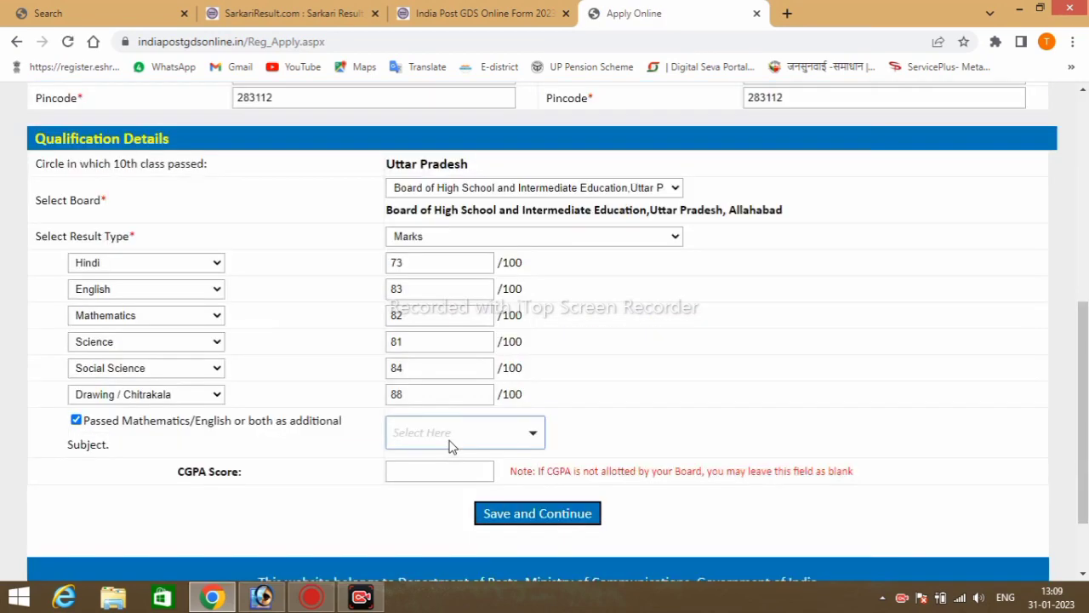
left_click(77, 420)
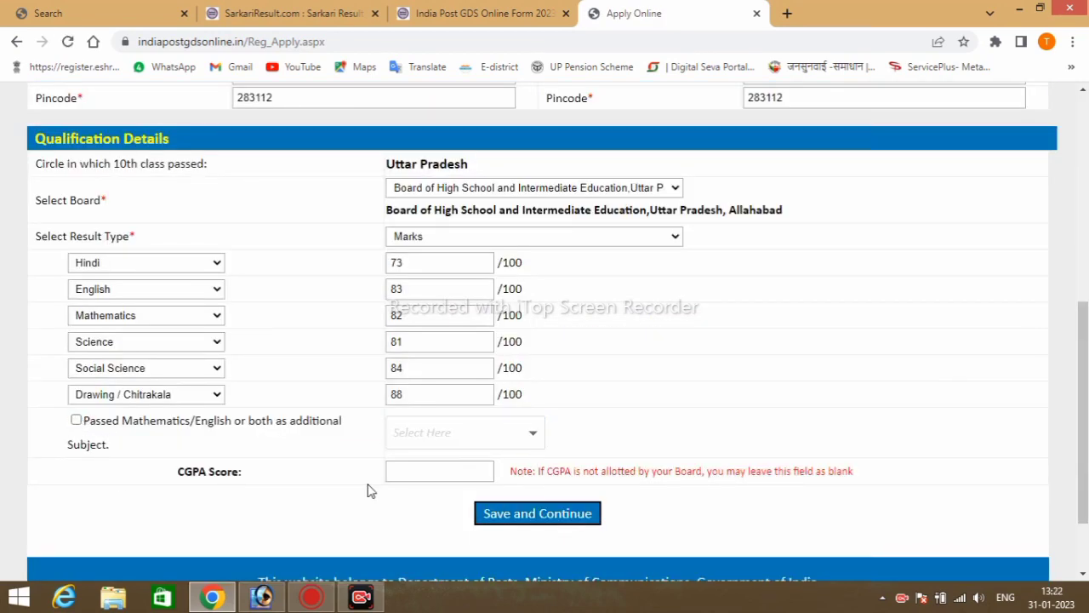
left_click(529, 514)
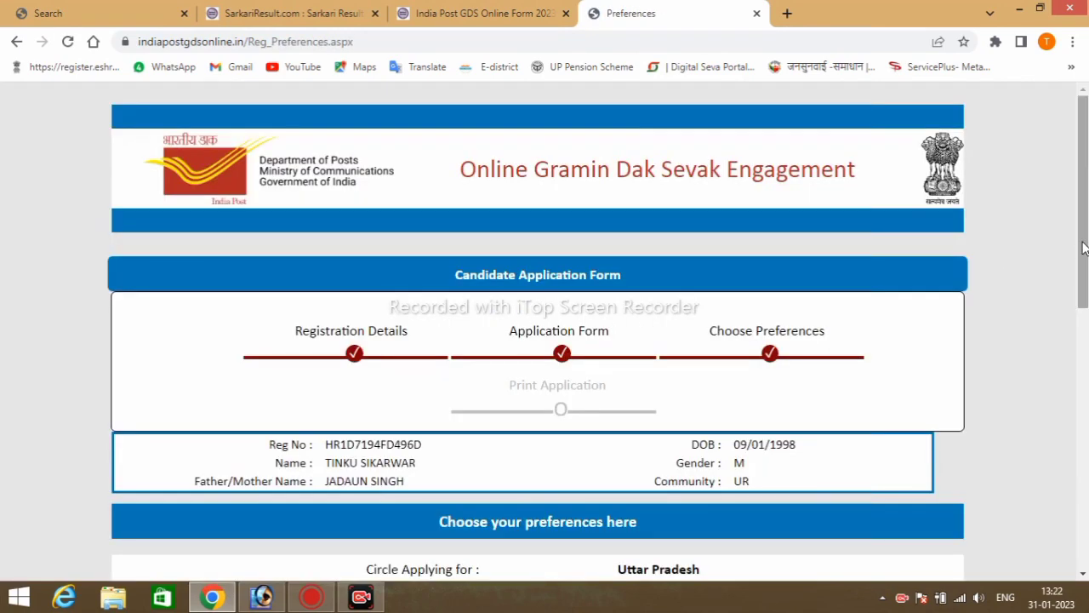
- Choose Agra Division to list its Branch Office posts
left_click_drag(1082, 247, 1082, 344)
left_click(666, 369)
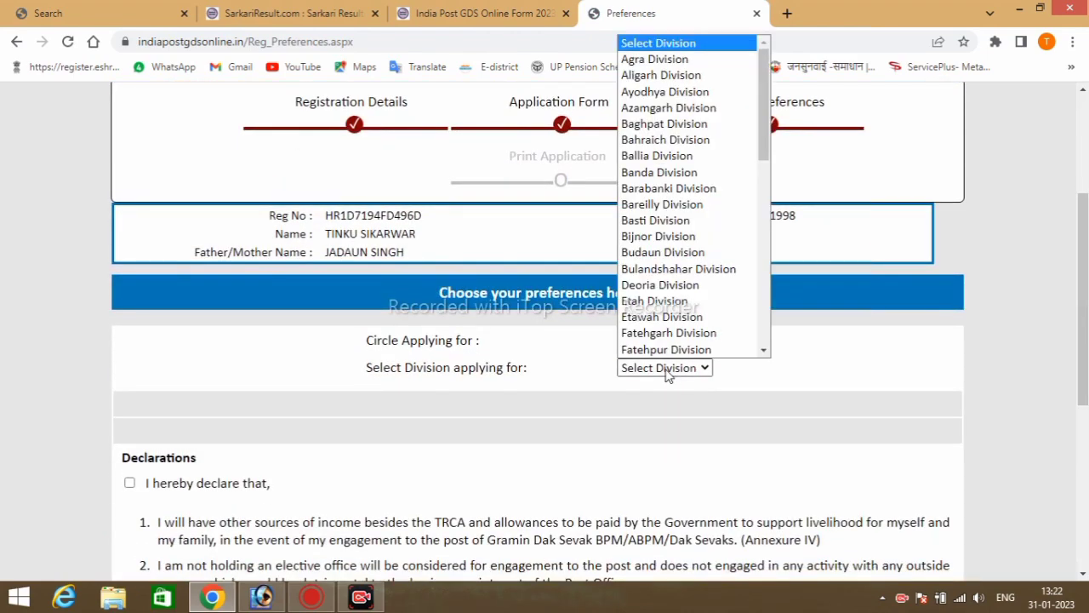
left_click(656, 61)
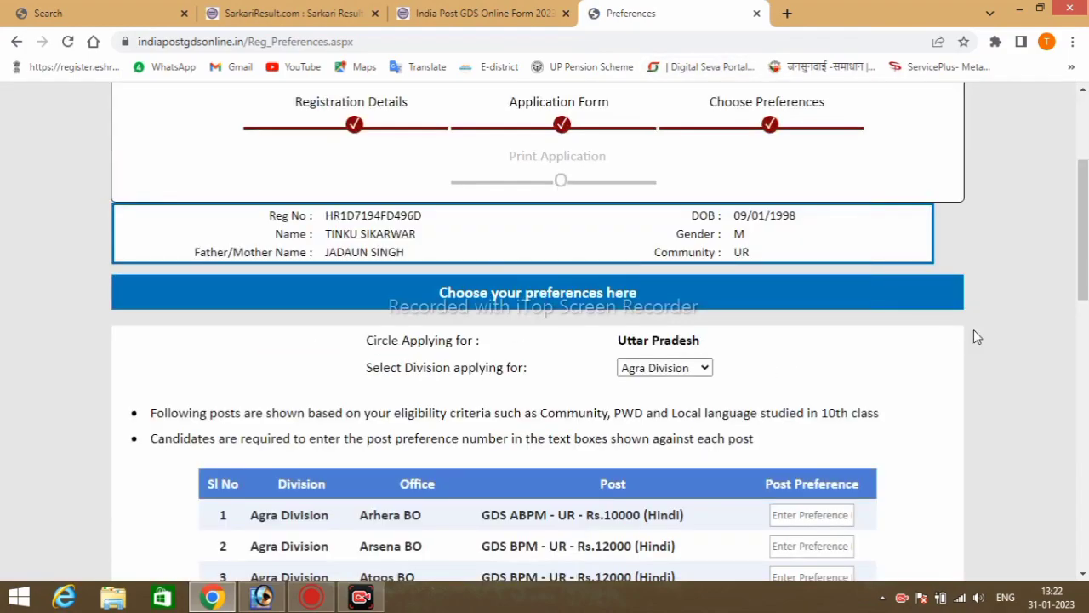
- Give Birai BO preference 1 and Cheet BO preference 2
left_click_drag(1085, 281, 1083, 371)
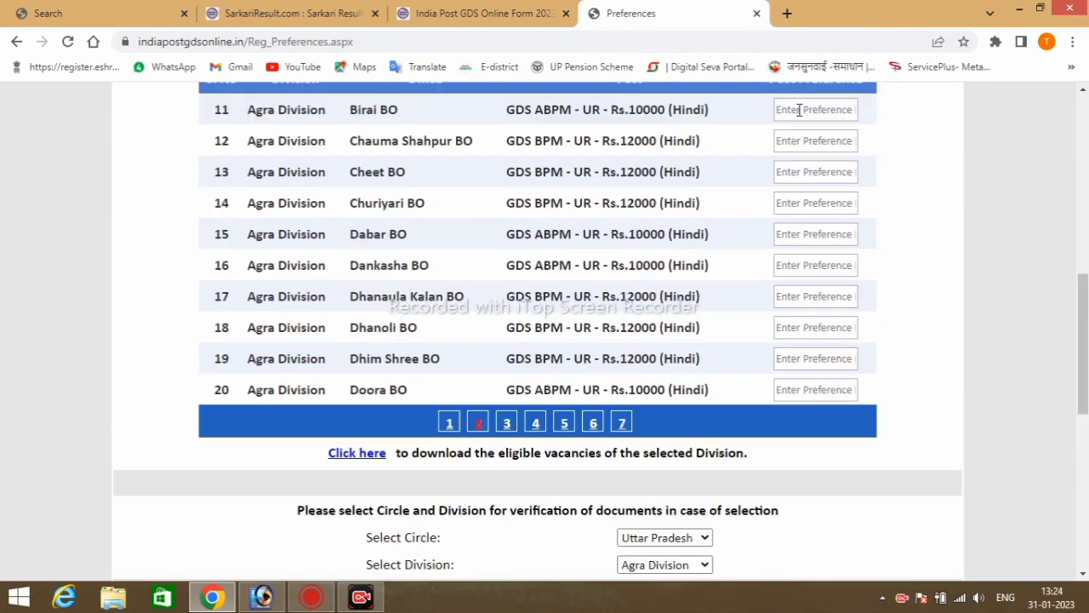
left_click(800, 109)
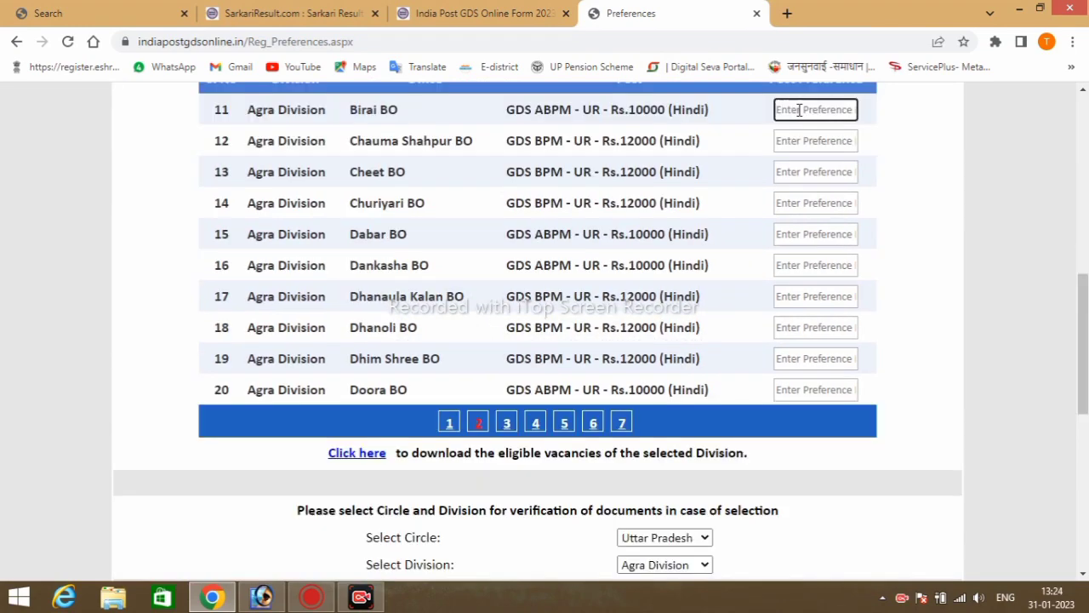
type("1")
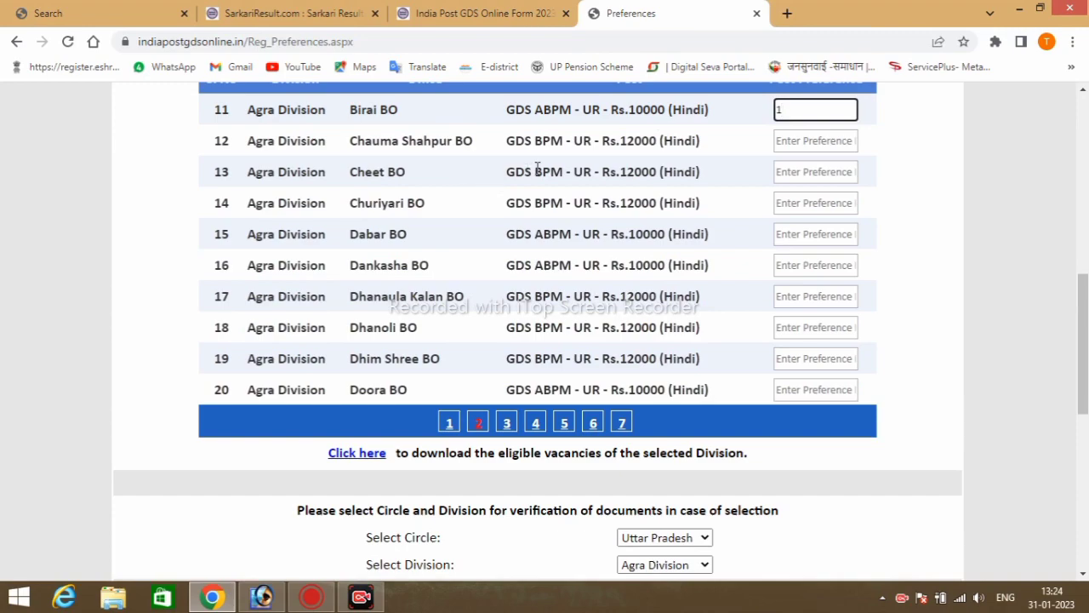
left_click(794, 174)
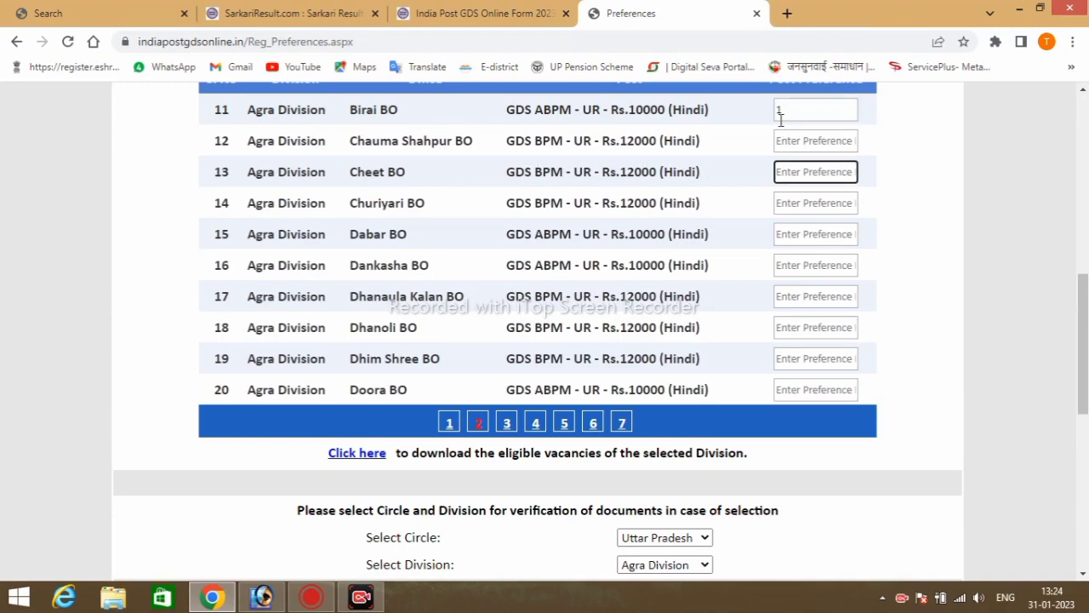
type("2")
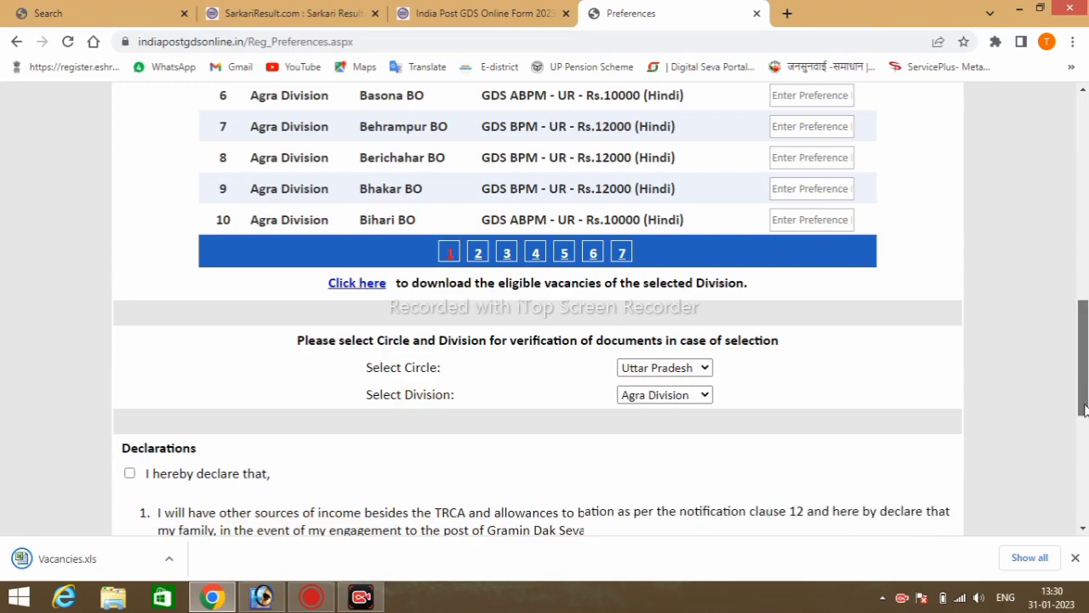
- Save the preferences with Save & Proceed to submit the application
left_click_drag(1082, 357, 1083, 394)
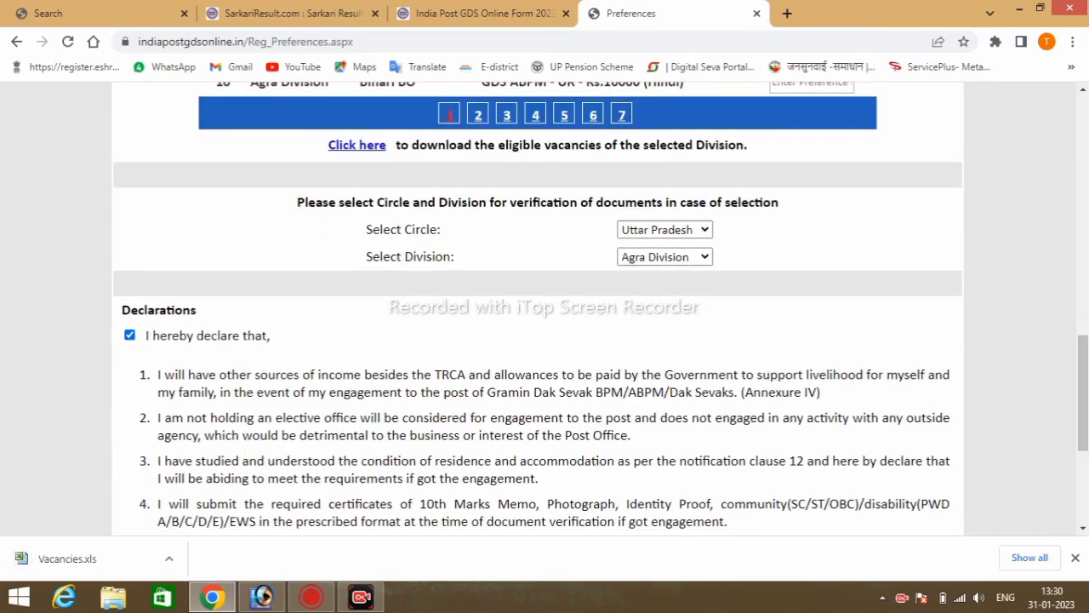
left_click_drag(1080, 396, 1083, 468)
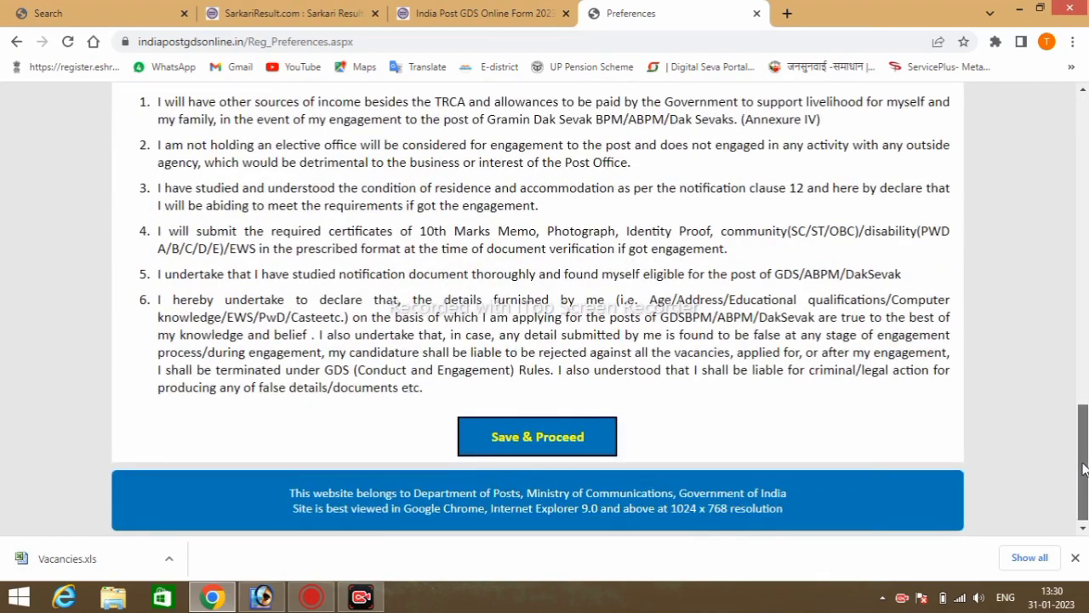
left_click(519, 438)
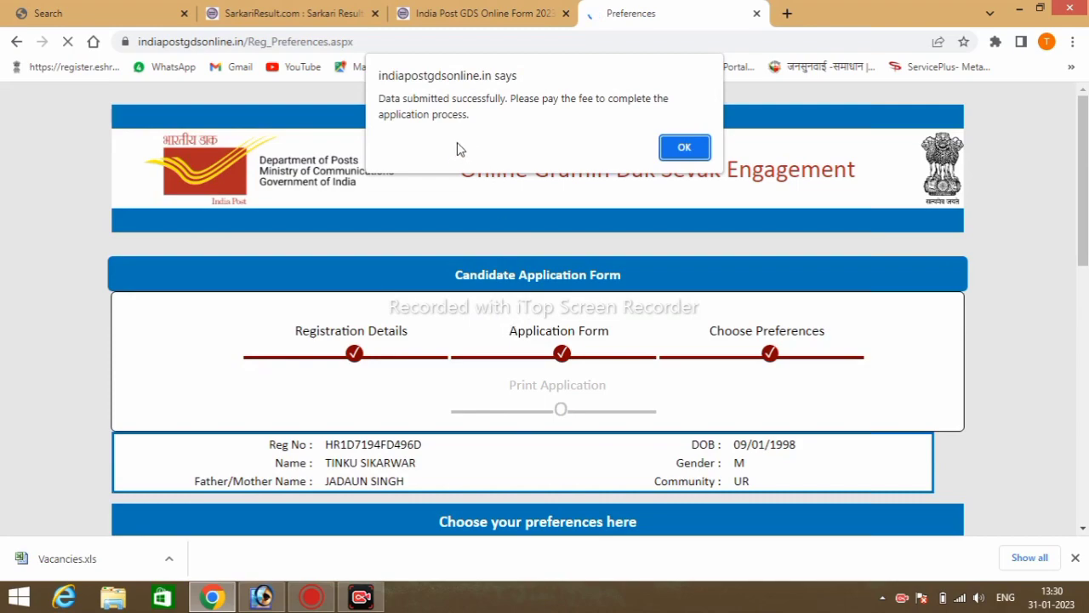
- Dismiss the success and no-refund alerts and proceed to pay the Rs. 100 fee
left_click(686, 146)
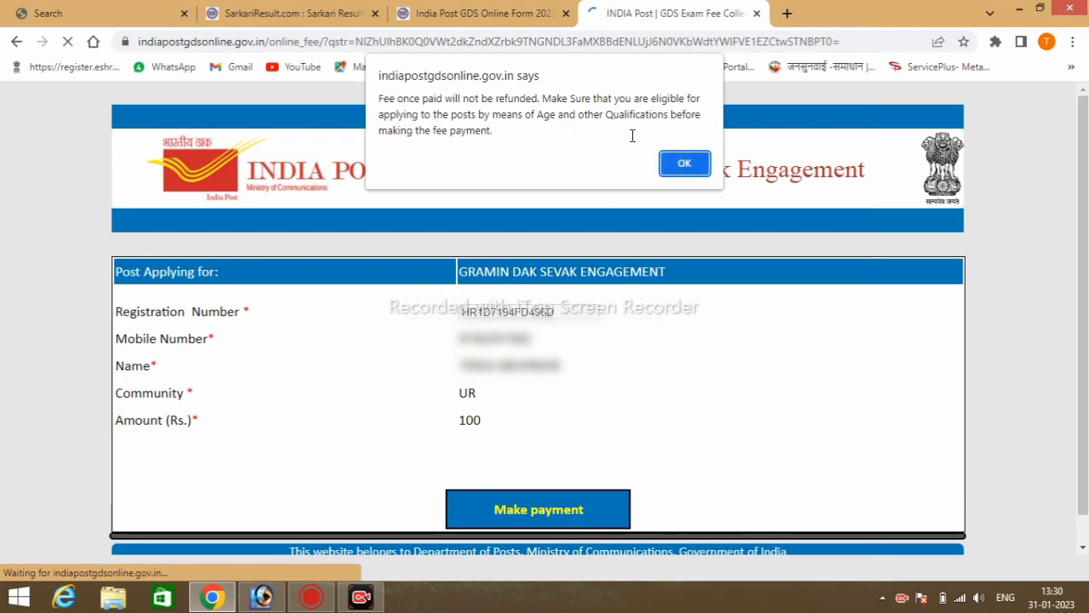
left_click(683, 164)
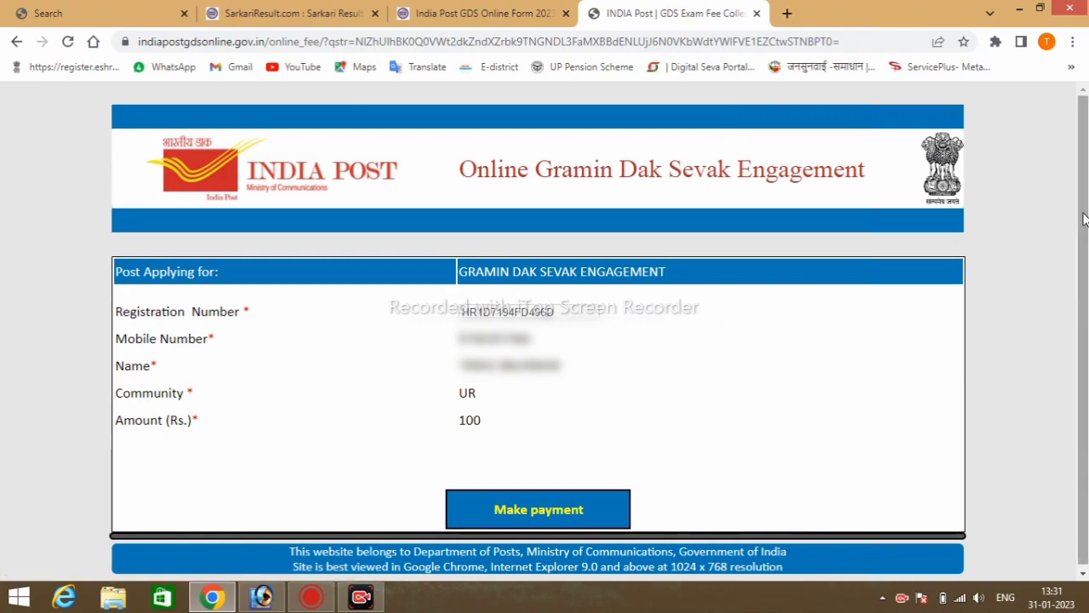
left_click_drag(1084, 274, 1084, 278)
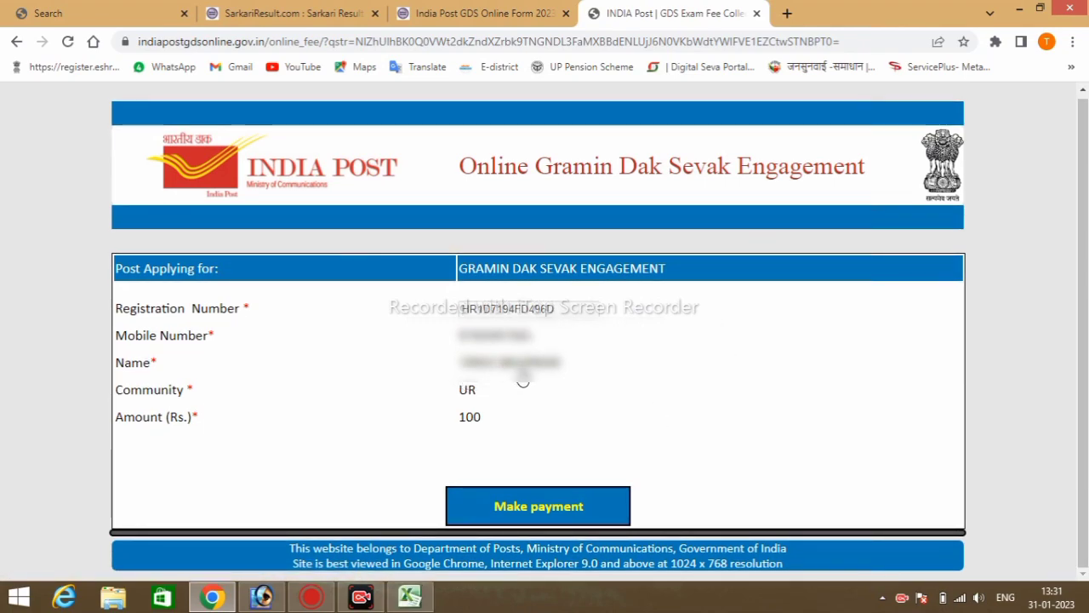
left_click(522, 507)
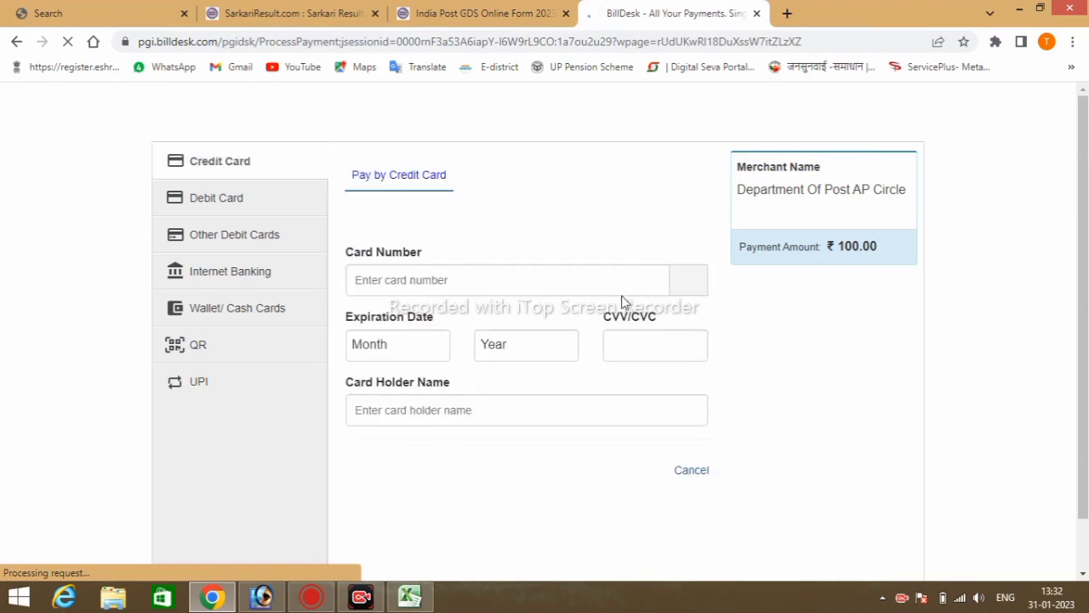
- Pay by QR with zero convenience fee and reveal the UPI QR code for ₹100
left_click(196, 347)
left_click(491, 342)
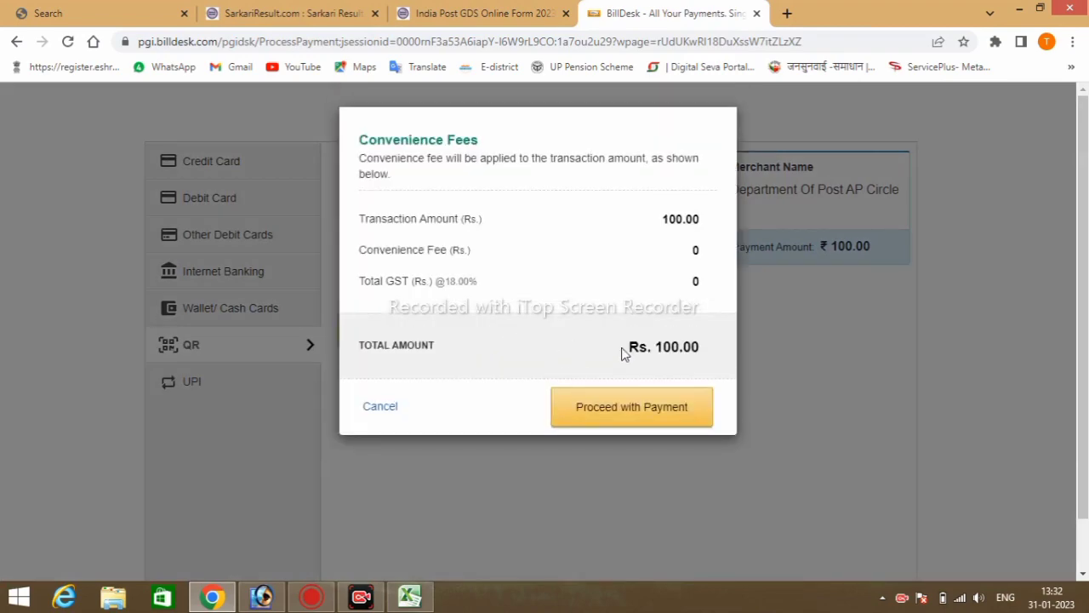
left_click(651, 411)
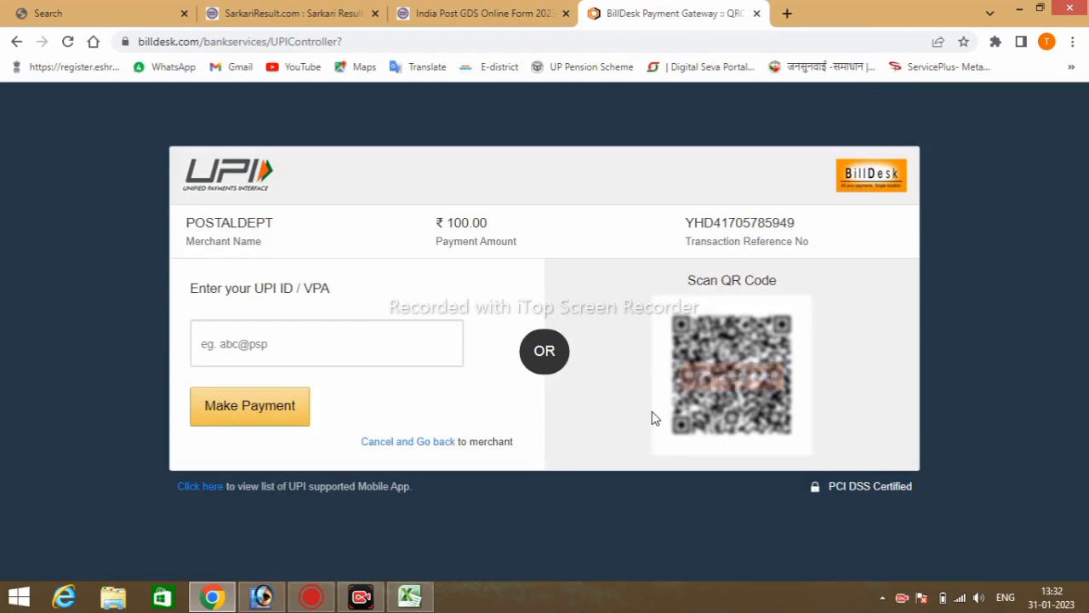
left_click(719, 394)
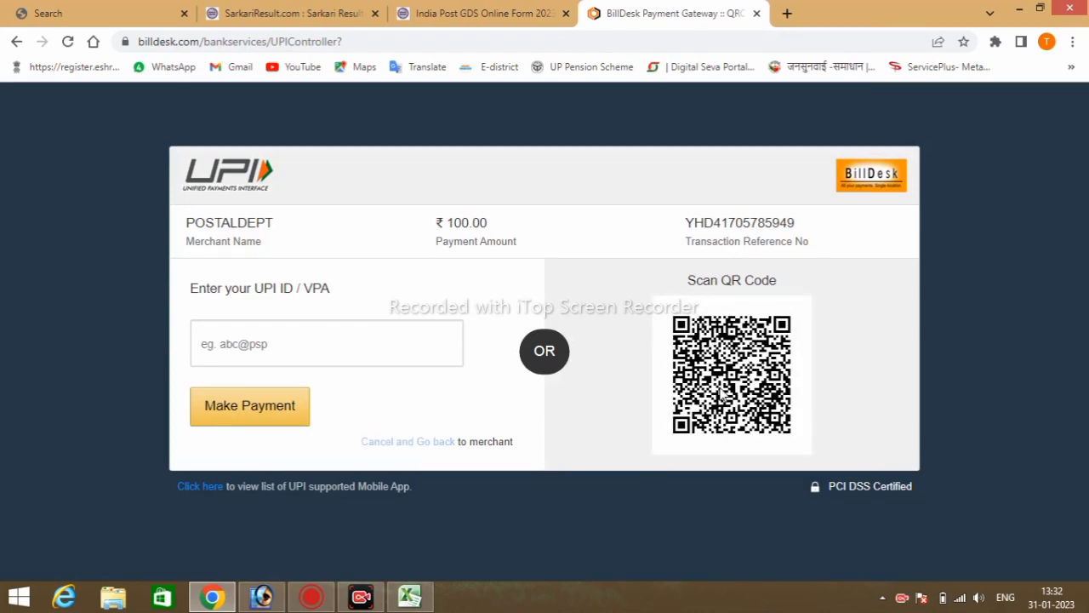